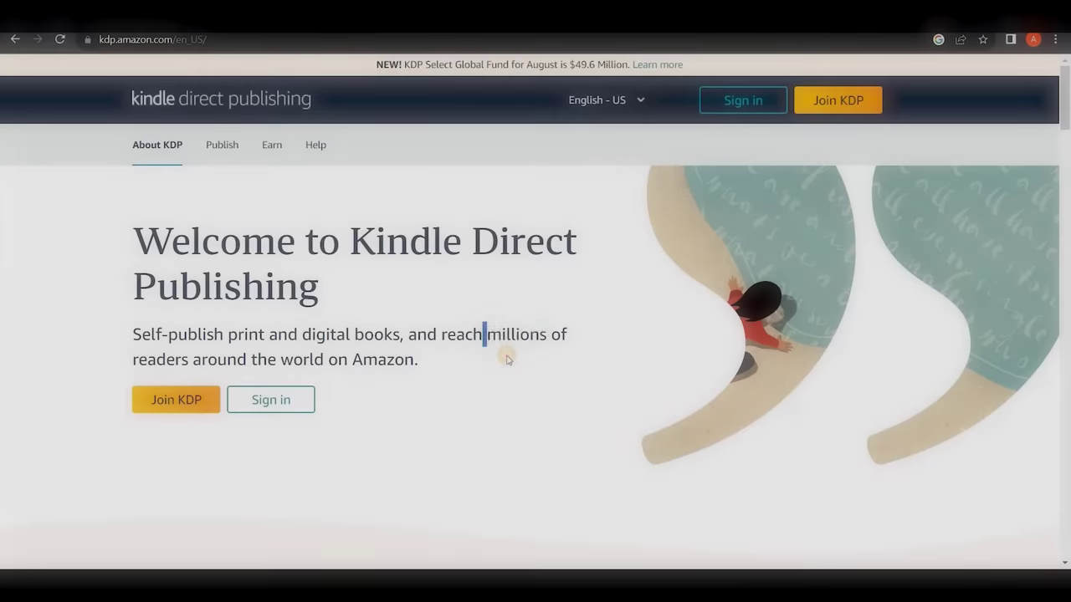
Step: Start registering for a new Kindle Direct Publishing account from the welcome page
drag(485, 334, 506, 360)
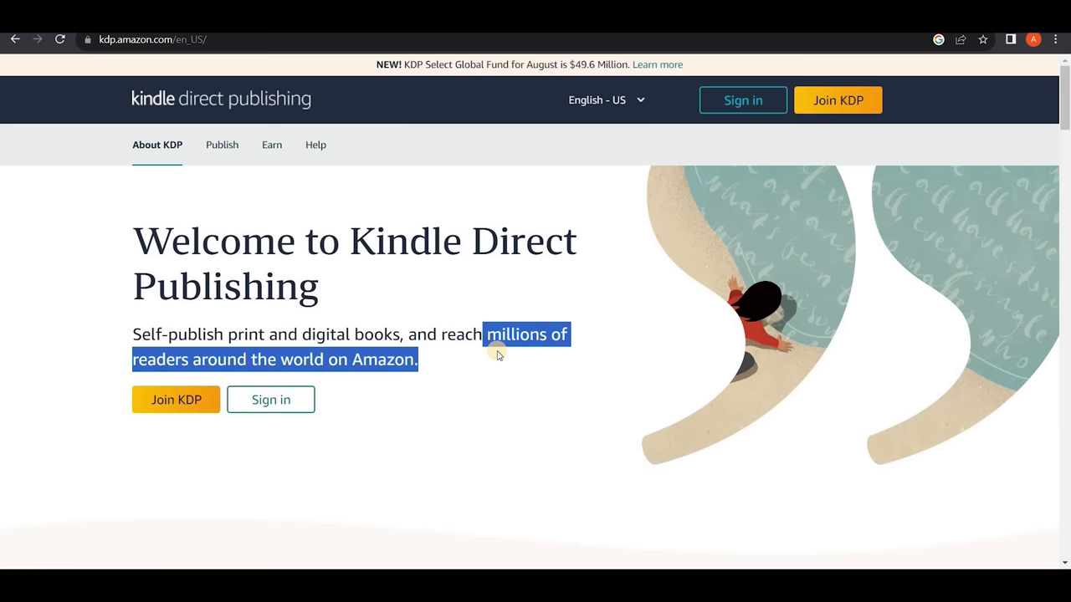
click(452, 353)
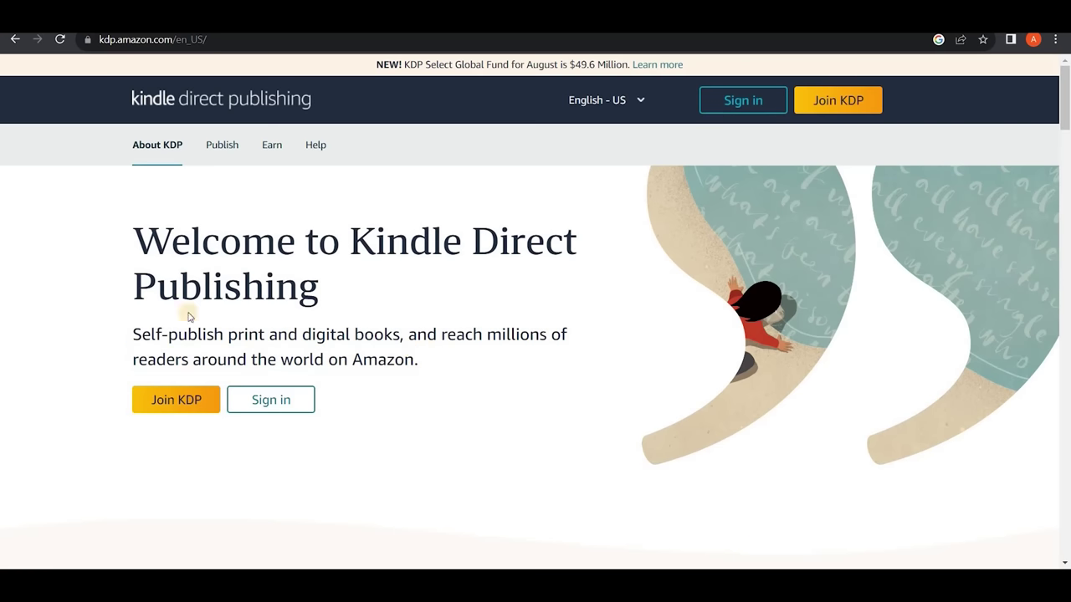
click(172, 404)
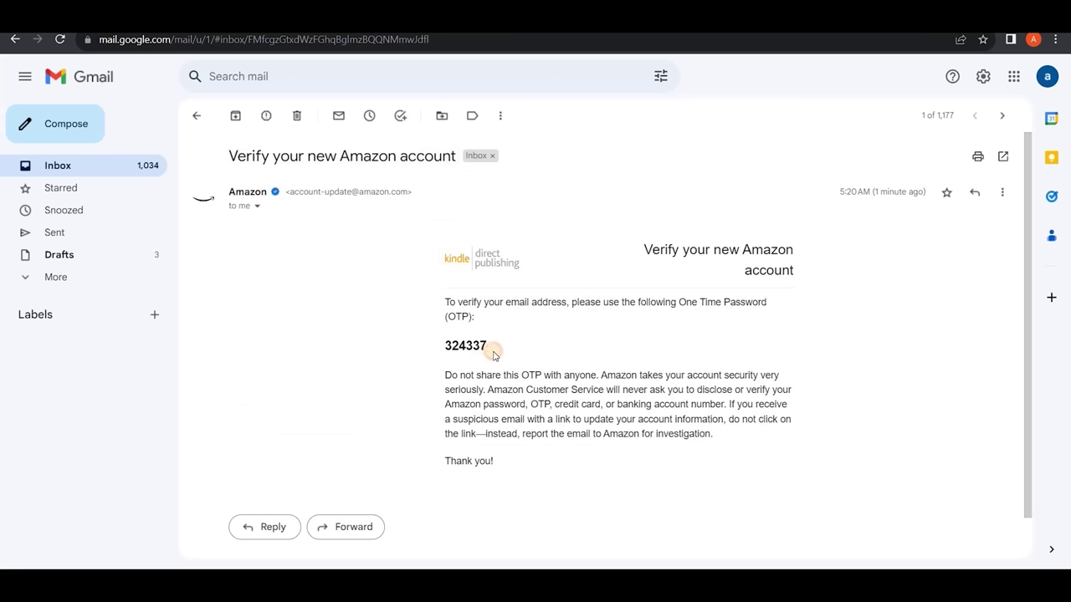
Step: Copy the one-time password from the Gmail message, enter it to create the Amazon account, and accept the KDP terms and conditions
double_click(489, 348)
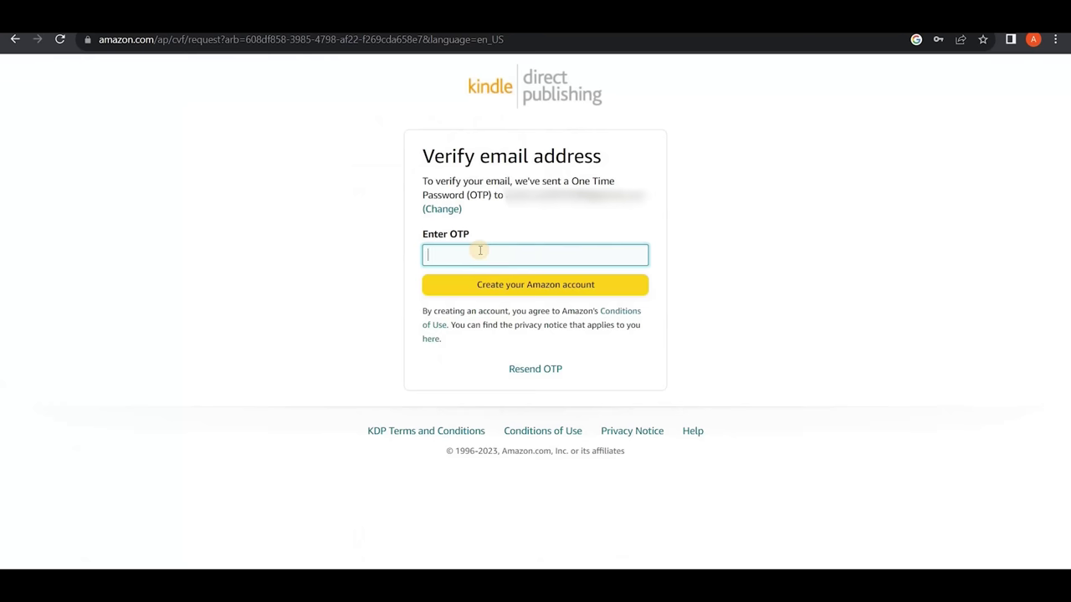
key(ctrl+v)
click(563, 288)
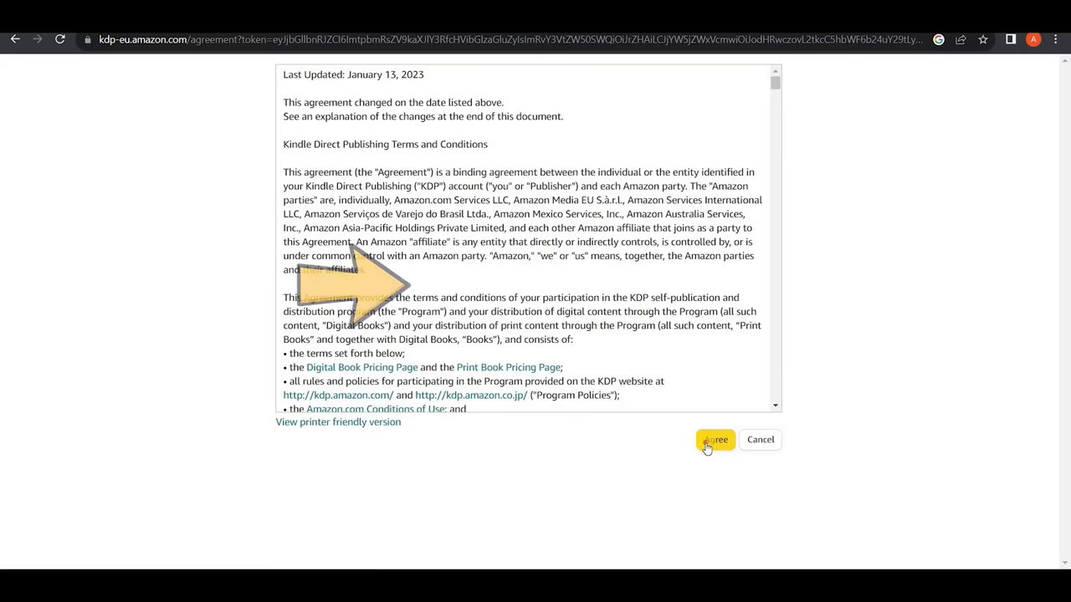
click(707, 449)
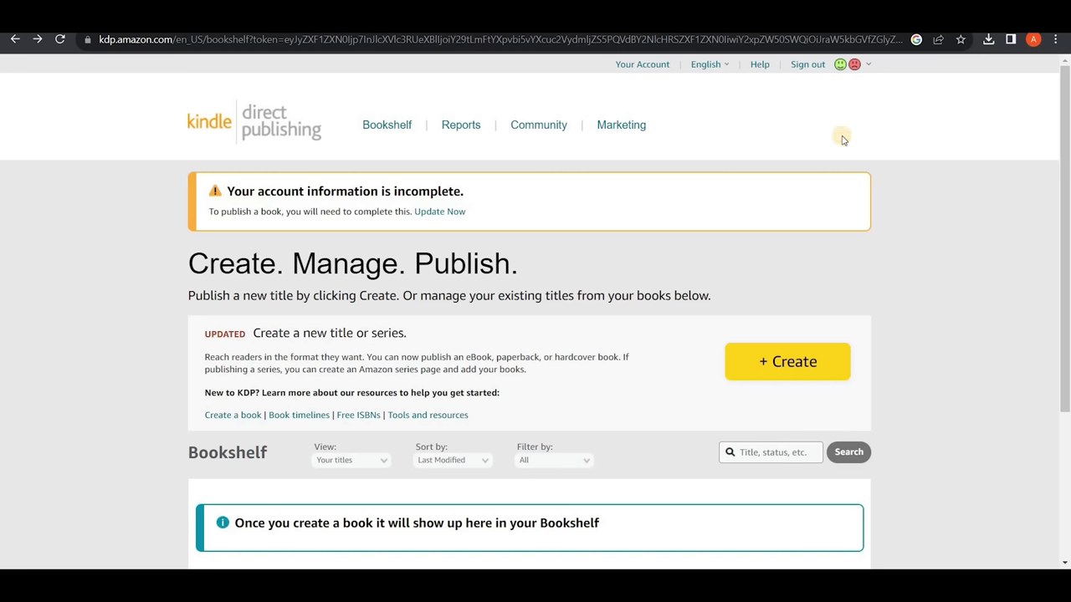
Step: Open the incomplete account information and set the business type to Individual, the date of birth, and the country to Pakistan
click(446, 215)
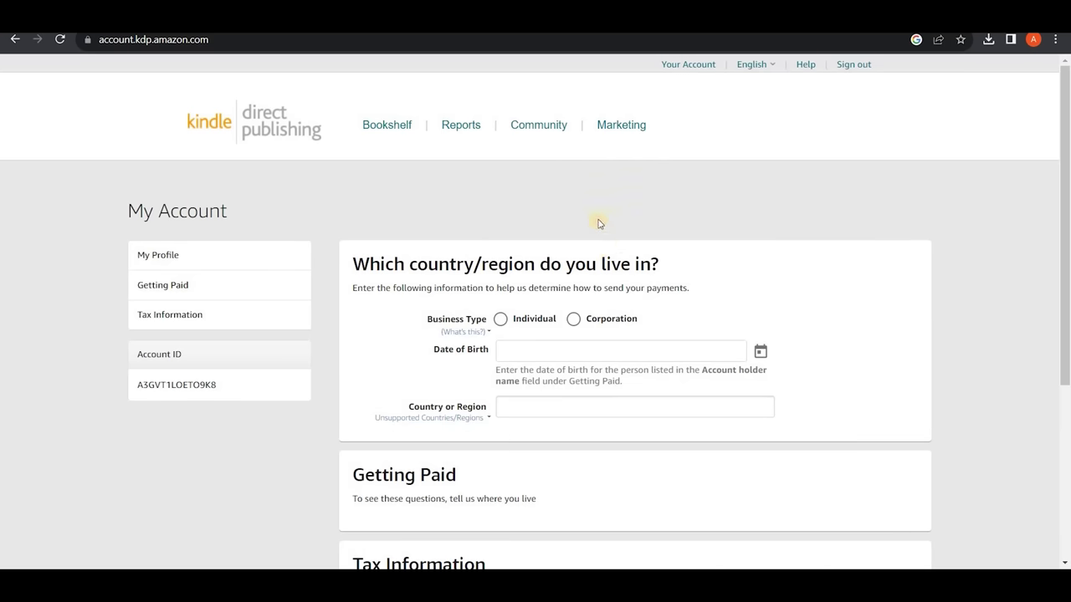
scroll(597, 220, down, 2)
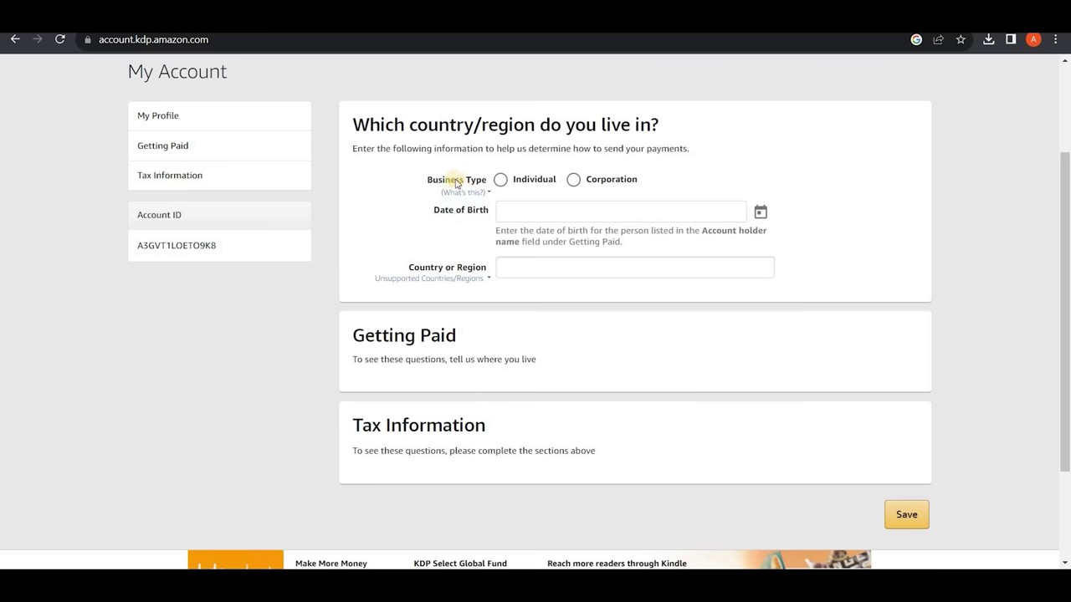
mouse_move(505, 191)
click(501, 182)
click(502, 212)
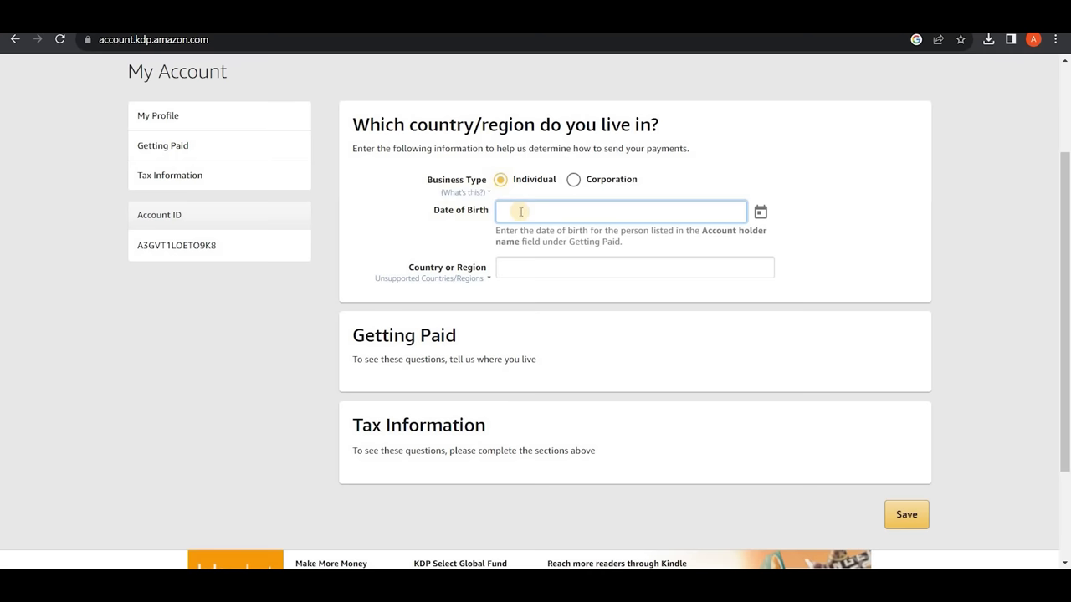
click(581, 264)
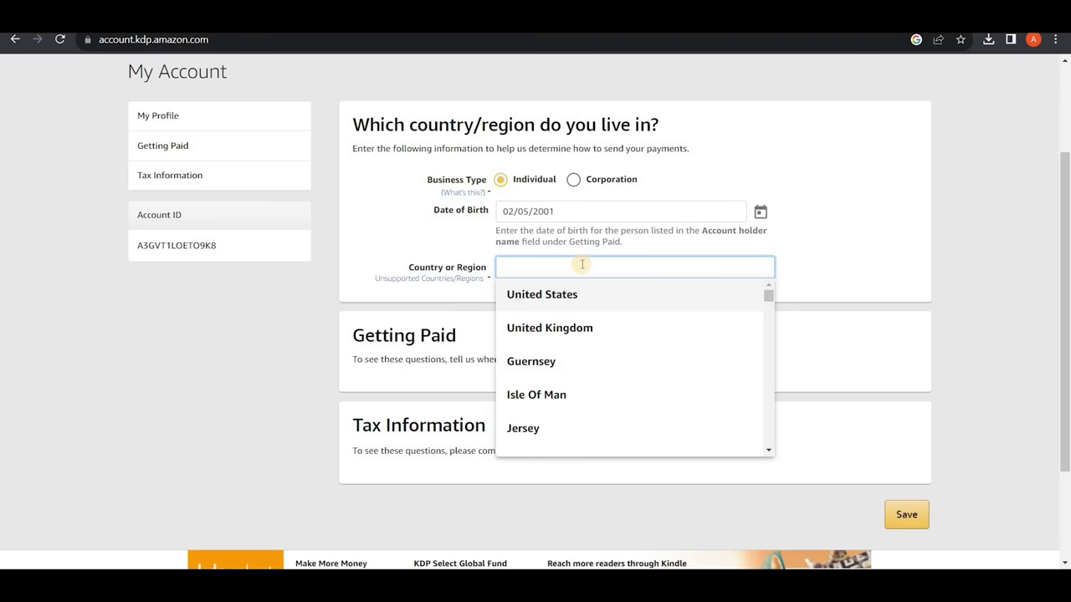
text(pak)
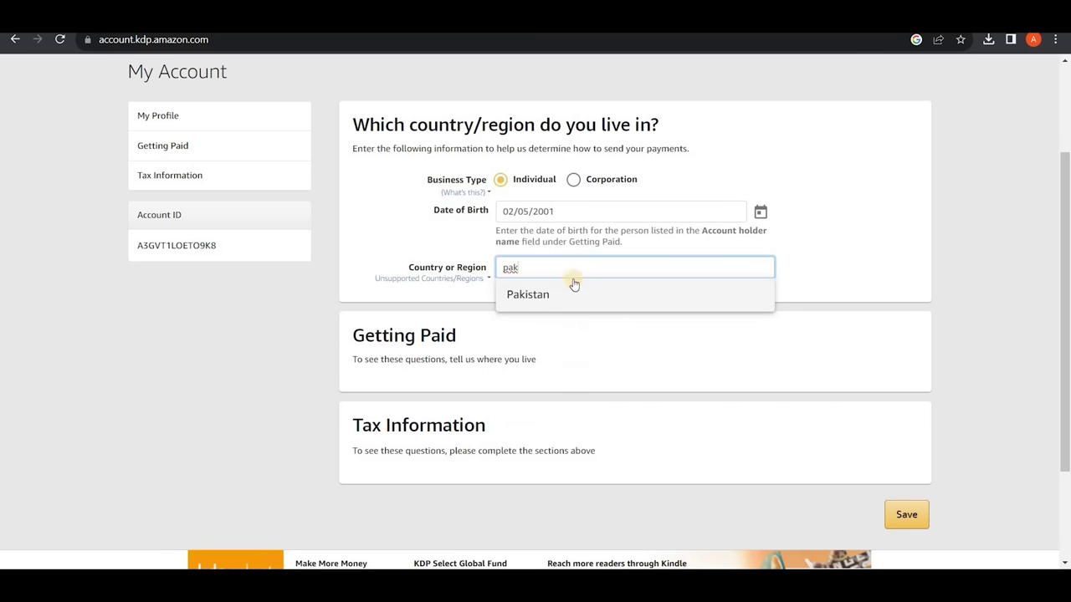
click(548, 292)
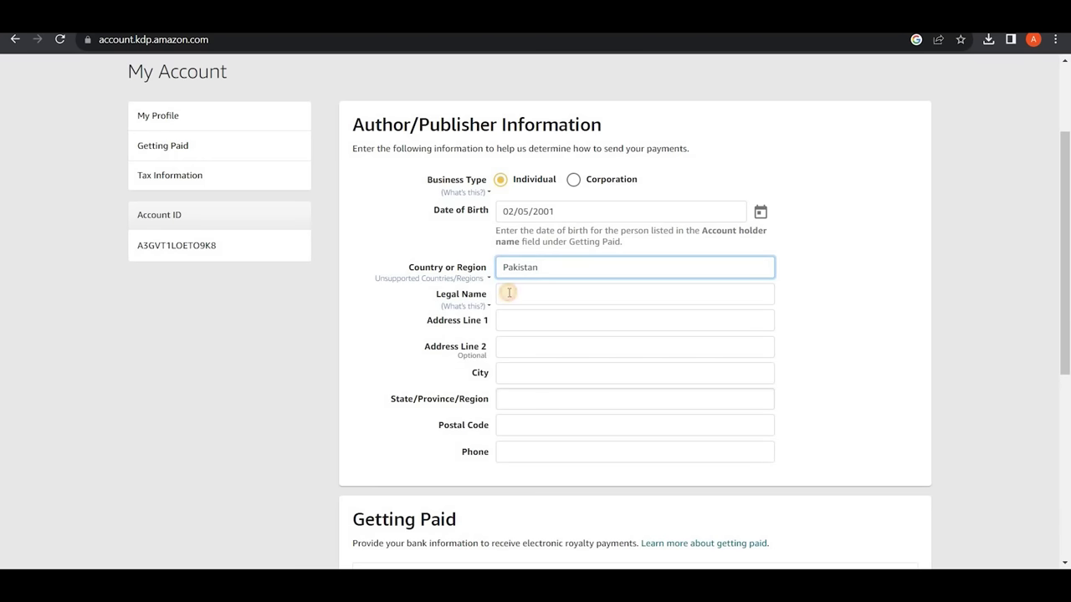
Step: Go through the legal name, address, city, state and postal code fields of the author information
click(508, 293)
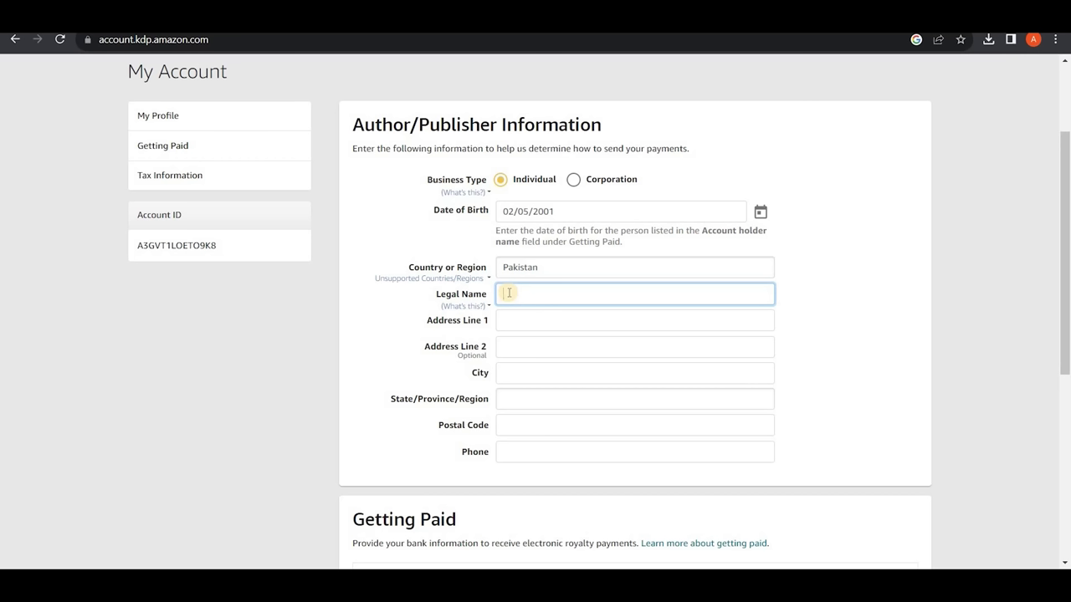
key(Tab)
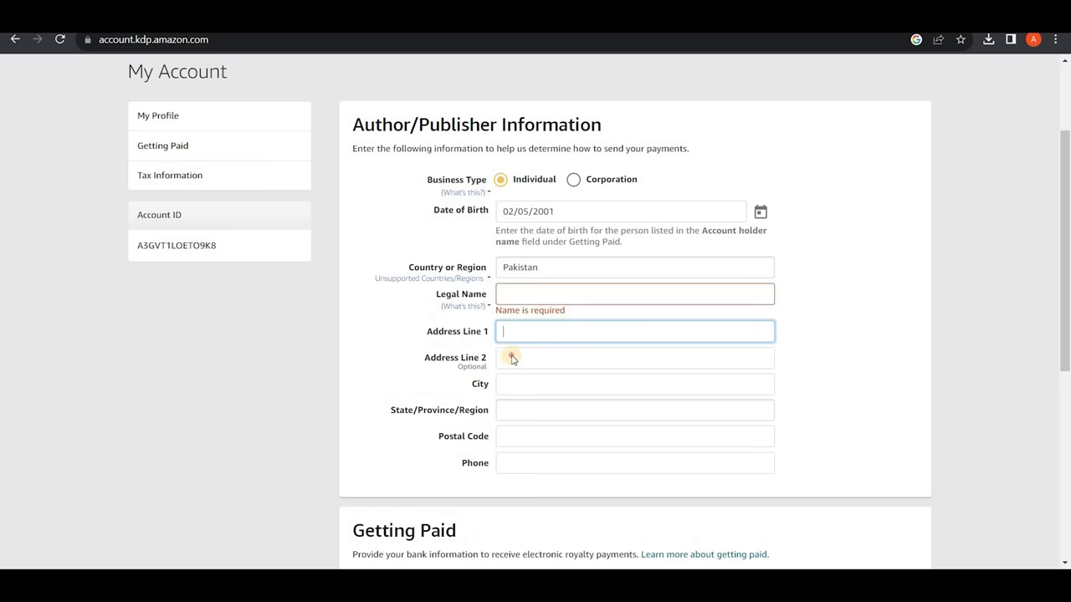
click(513, 358)
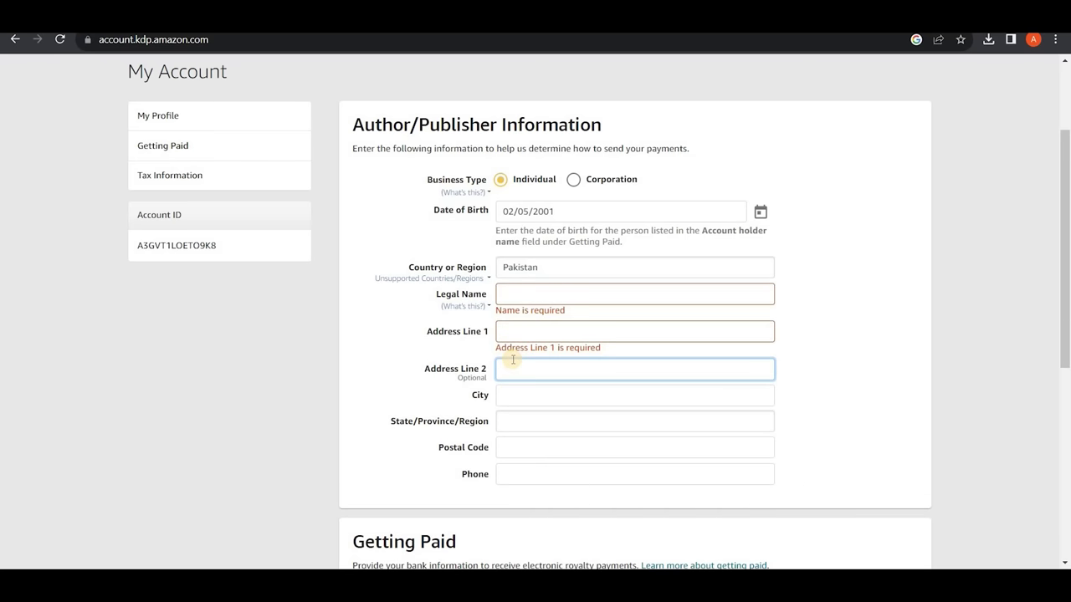
click(511, 398)
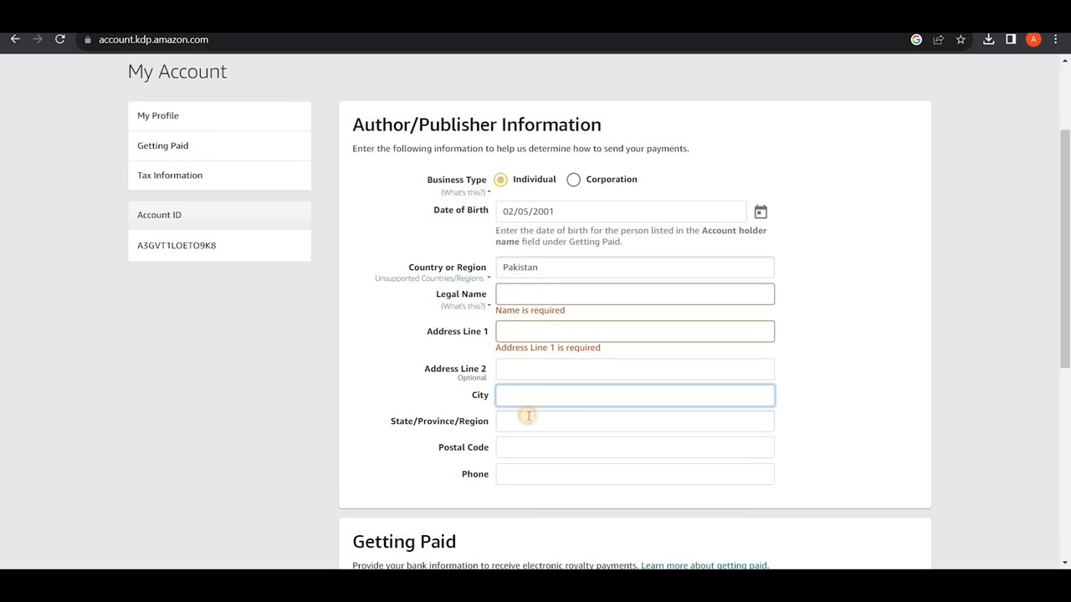
click(527, 416)
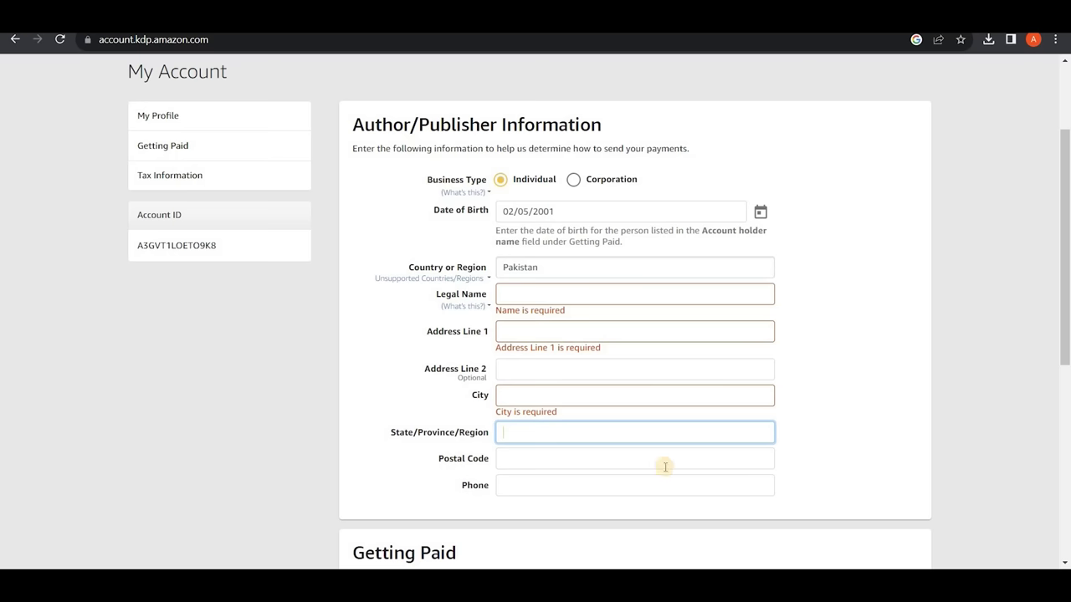
click(516, 461)
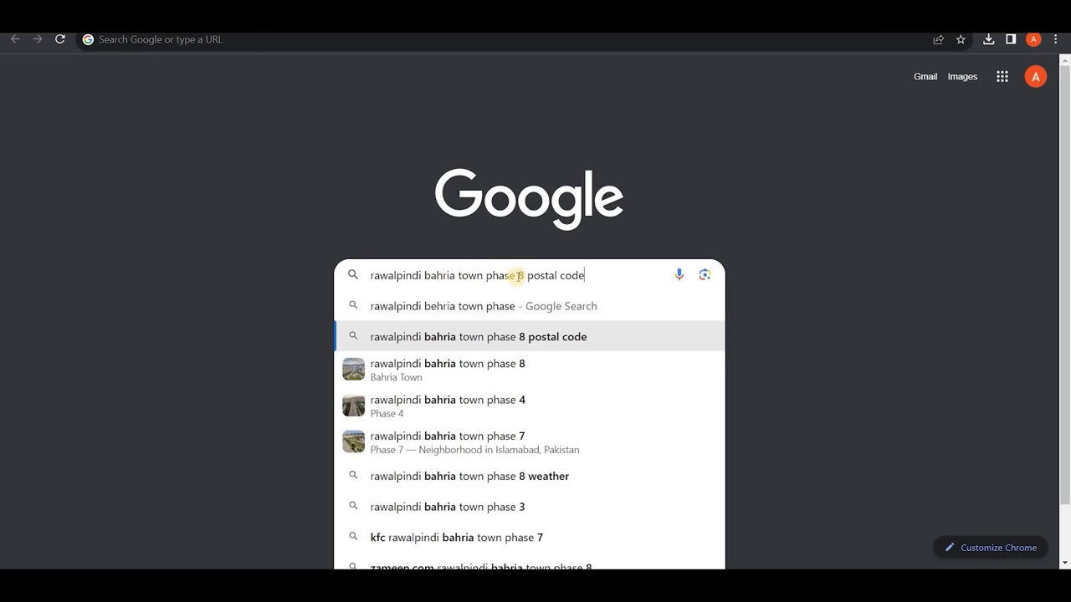
Step: Switch to Google, look up the postal code of the home area, and select the code in the results
drag(521, 276, 422, 279)
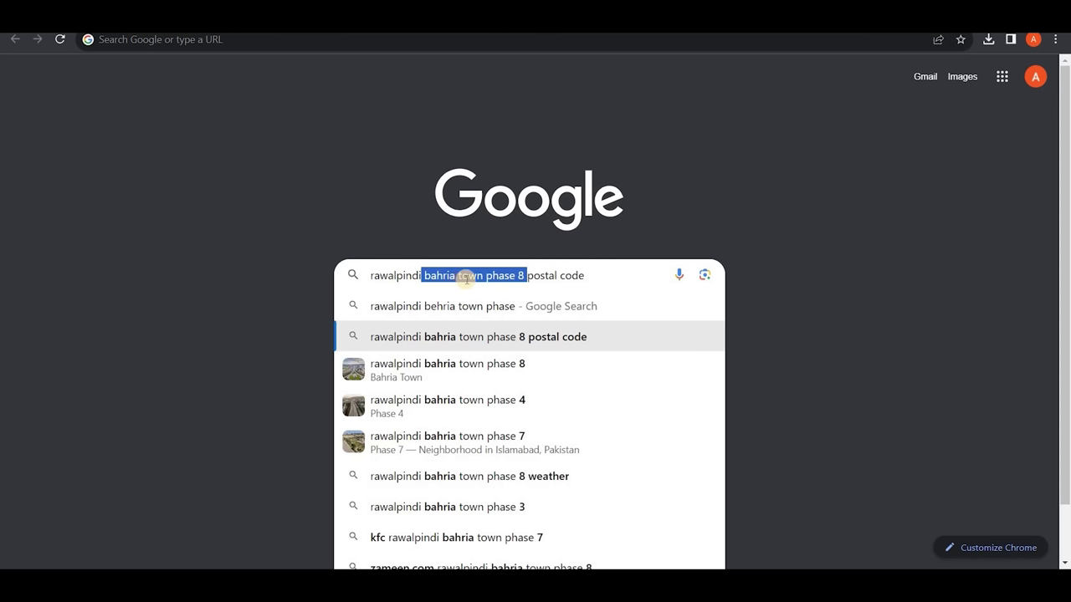
click(529, 276)
drag(527, 277, 595, 277)
scroll(352, 269, up, 1)
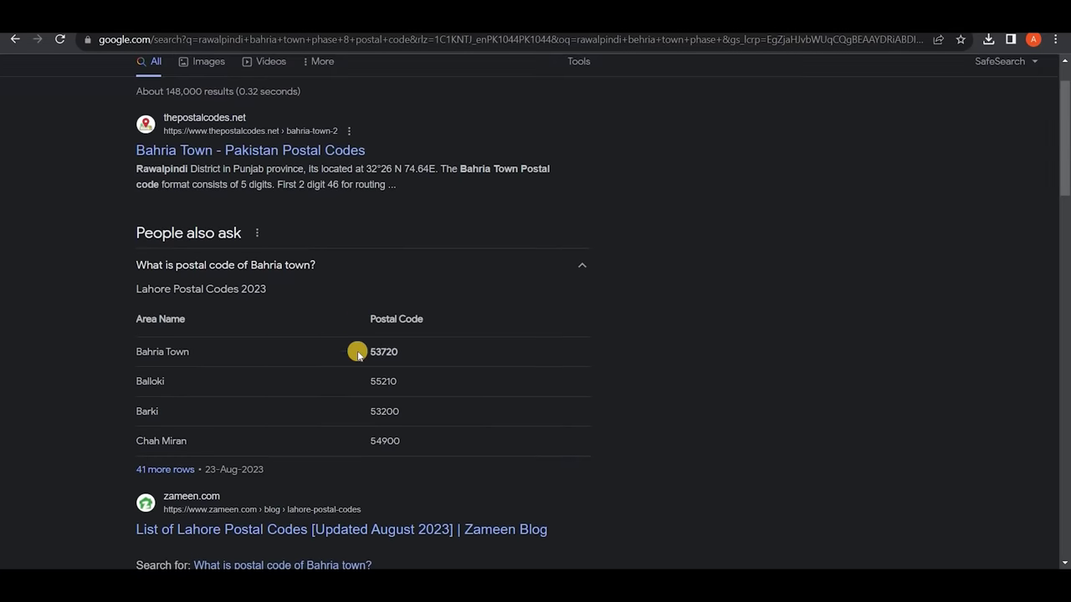
double_click(418, 357)
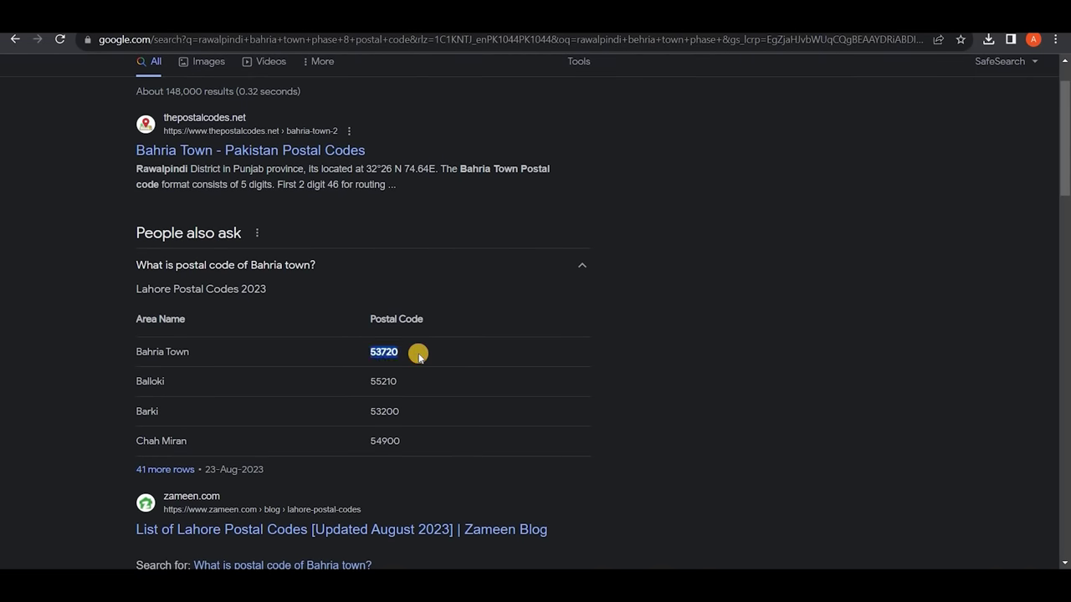
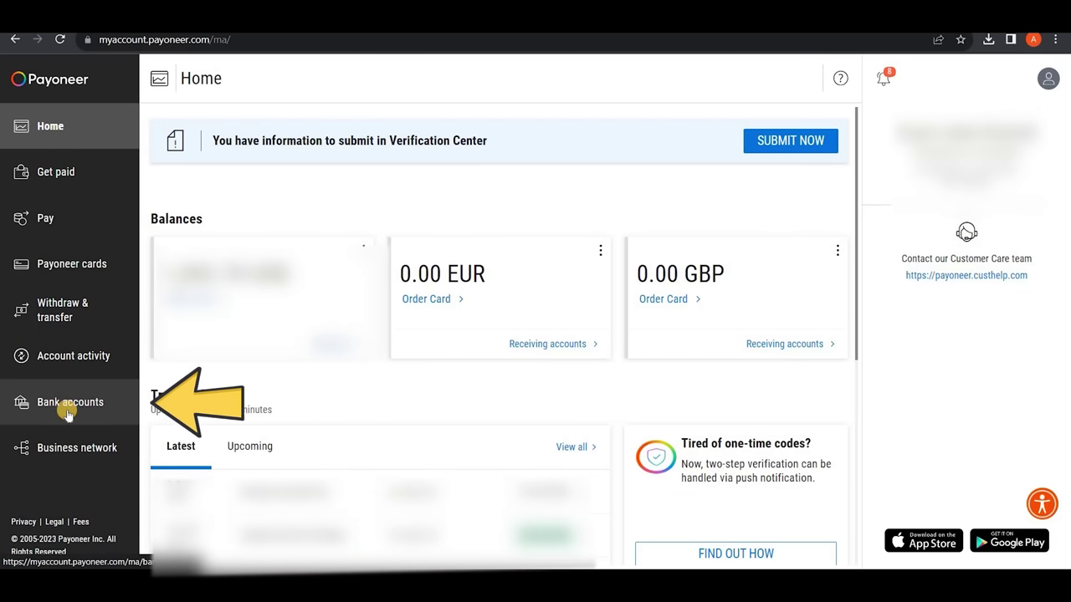
Step: Switch to Payoneer and open the details of the USA USD account among the receiving accounts
click(69, 413)
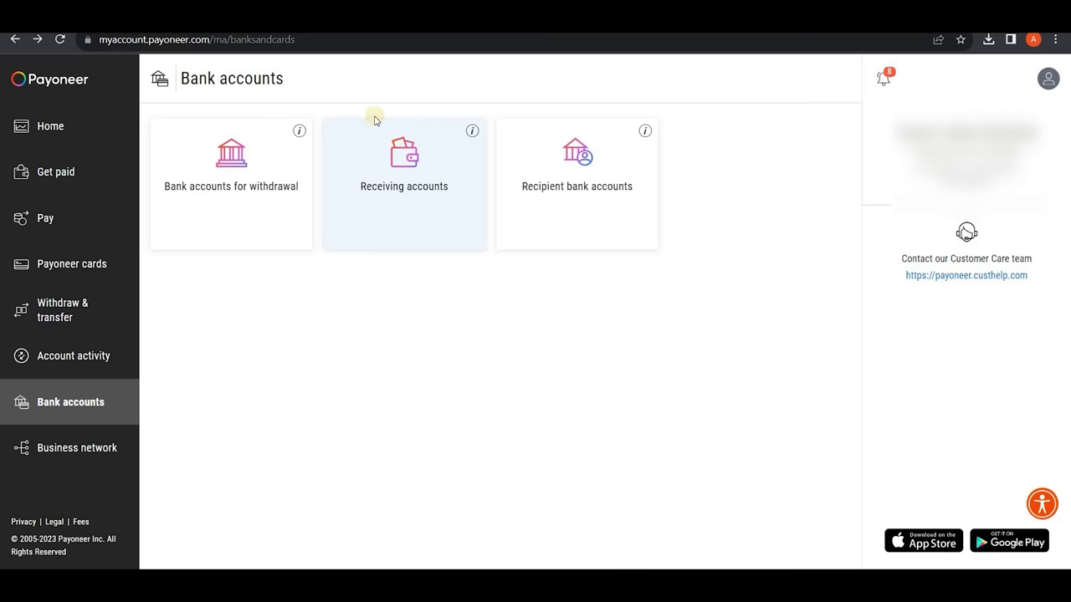
click(428, 191)
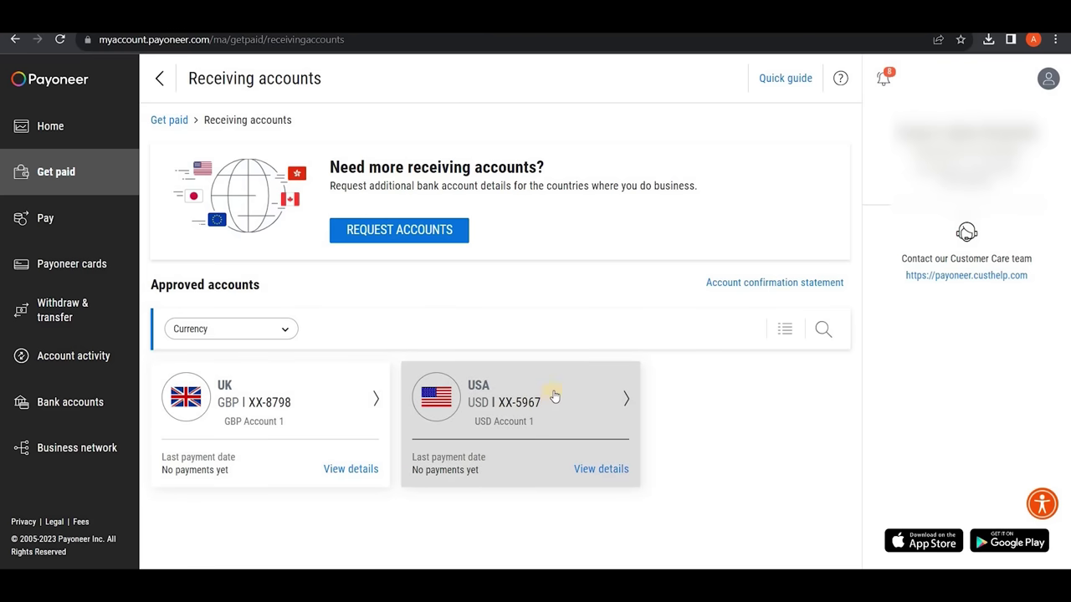
click(553, 395)
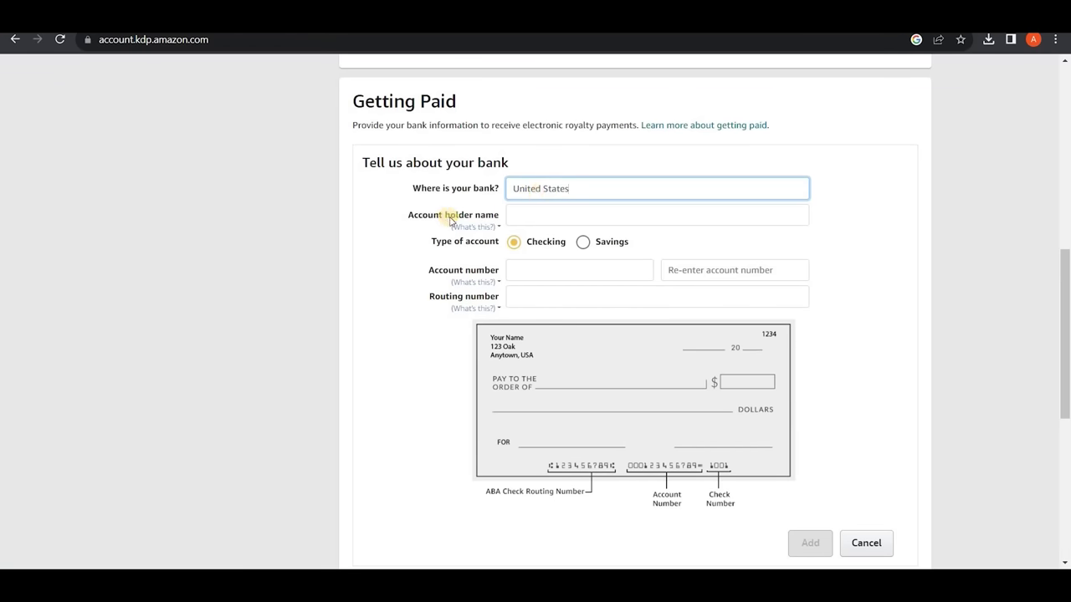
Step: Fill in the KDP account holder name with the Payoneer beneficiary name and choose Checking as the account type
mouse_move(494, 226)
click(529, 218)
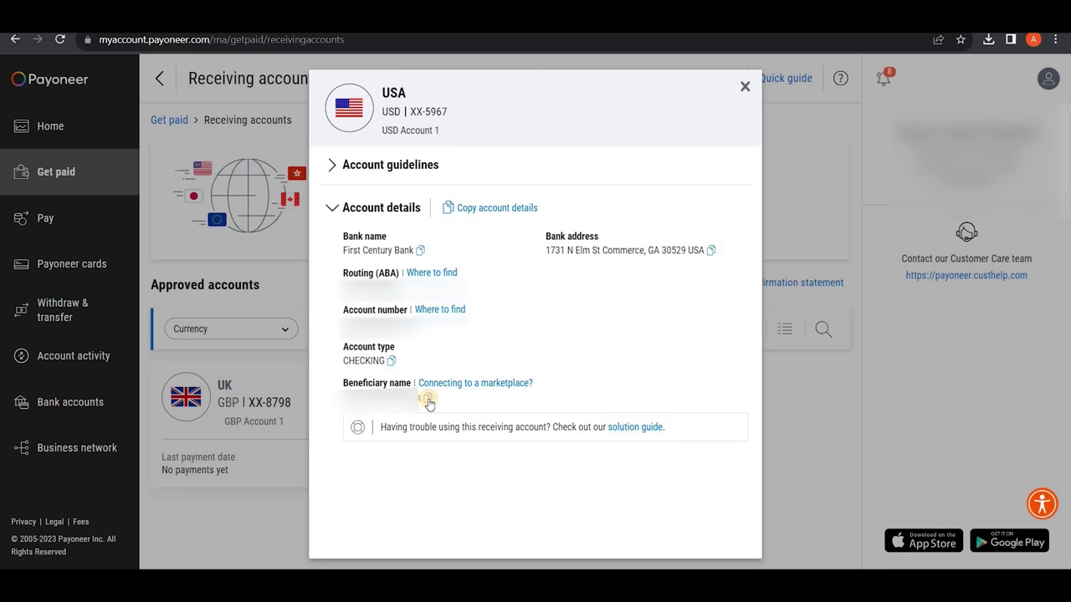
click(427, 400)
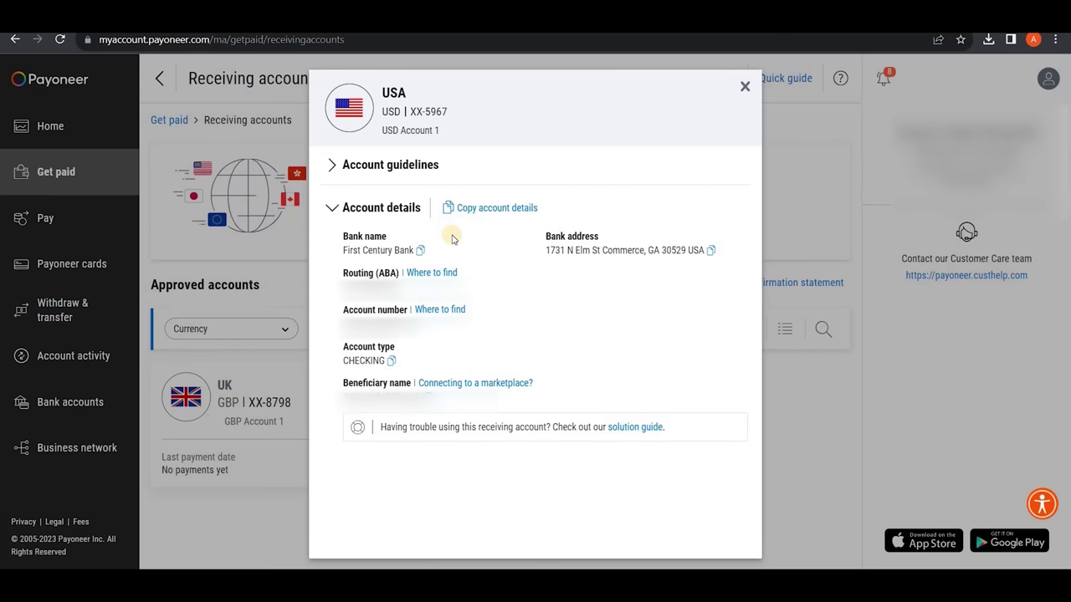
click(393, 364)
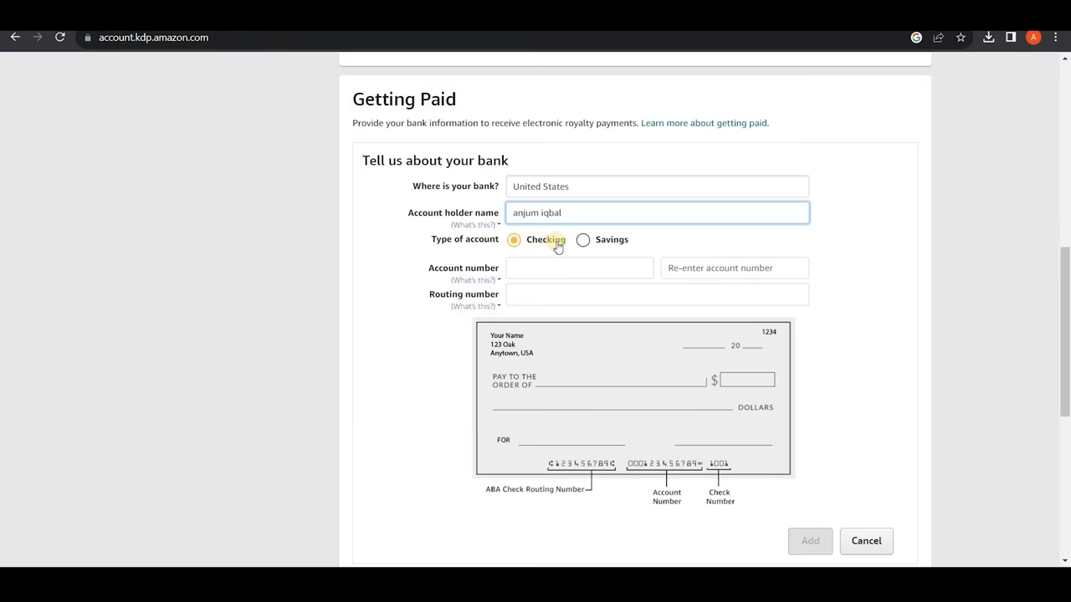
click(514, 241)
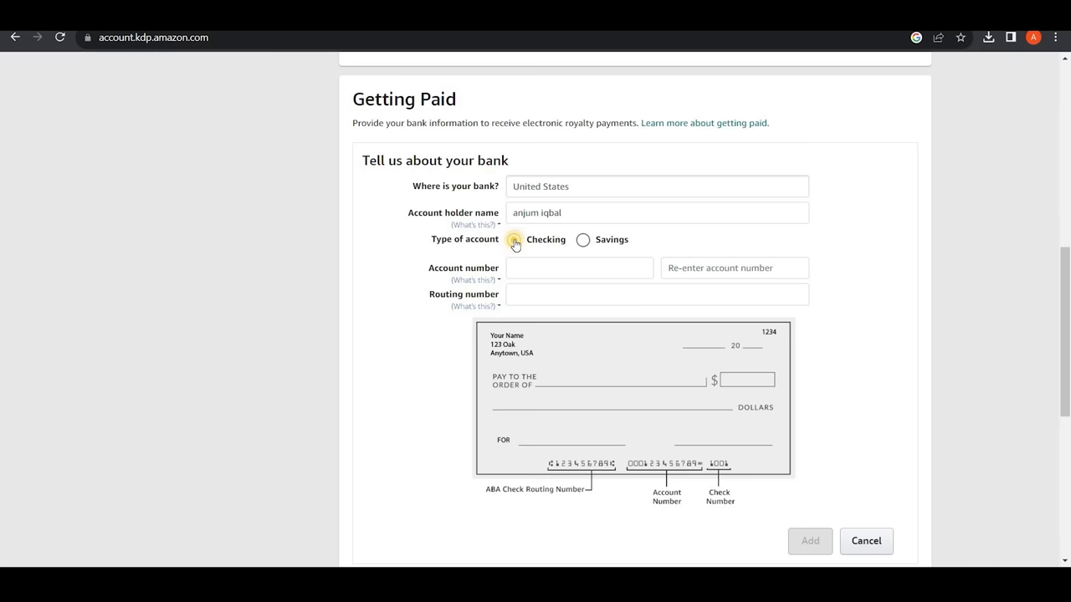
click(514, 242)
Step: Copy the account number from Payoneer into both KDP account number fields, fill in the routing number, and add the bank account
mouse_move(479, 277)
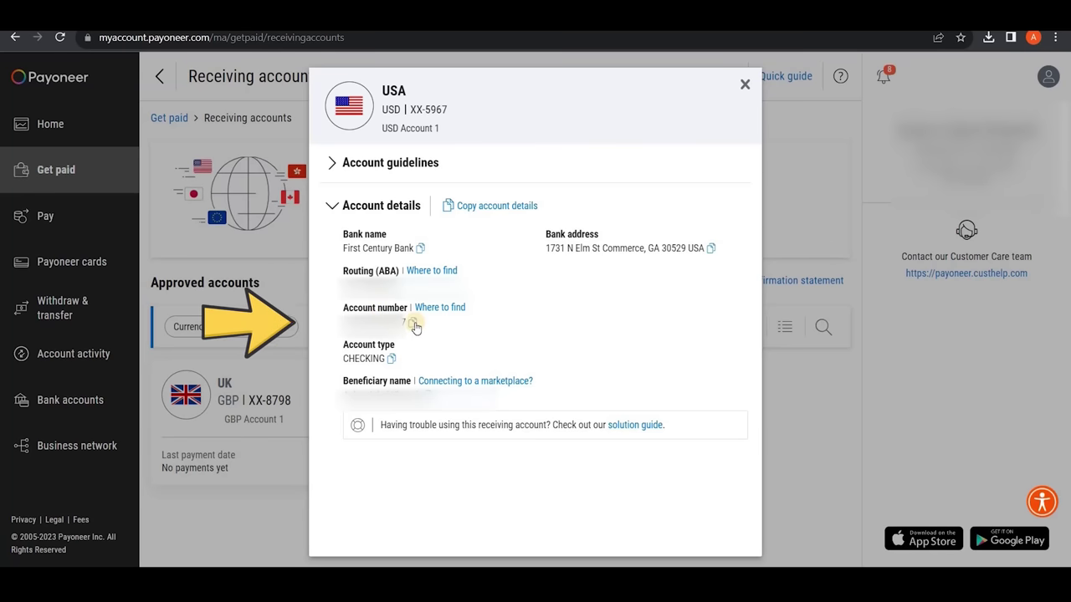
click(414, 324)
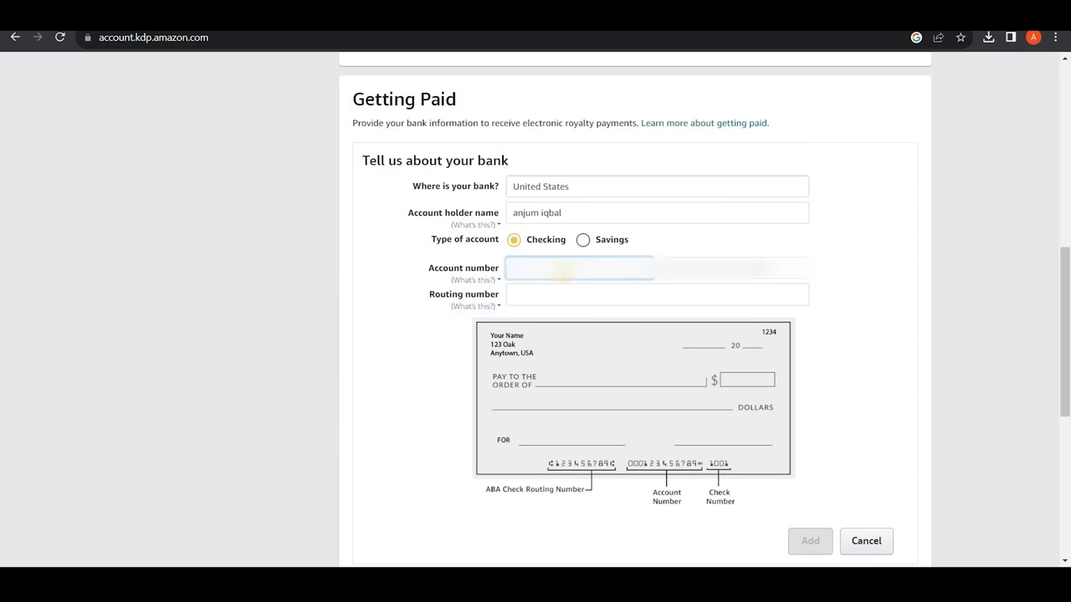
key(ctrl+v)
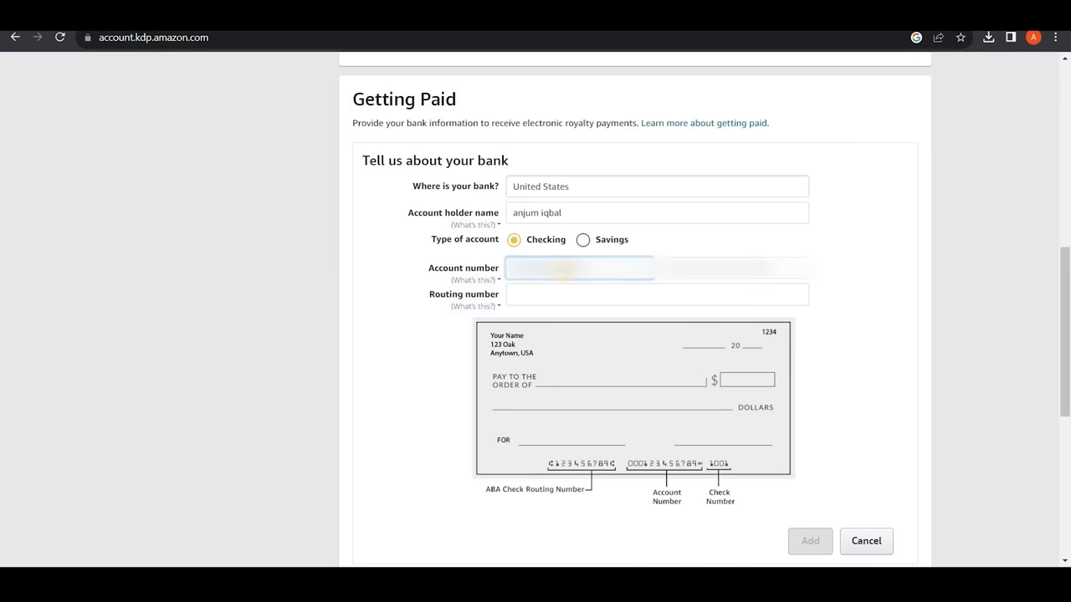
click(734, 267)
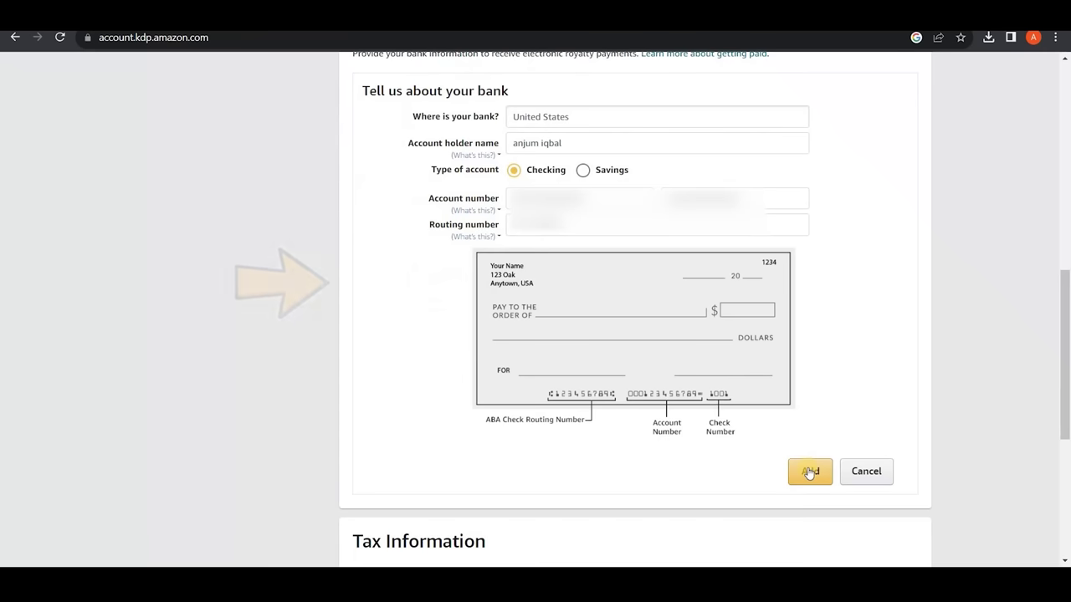
click(809, 472)
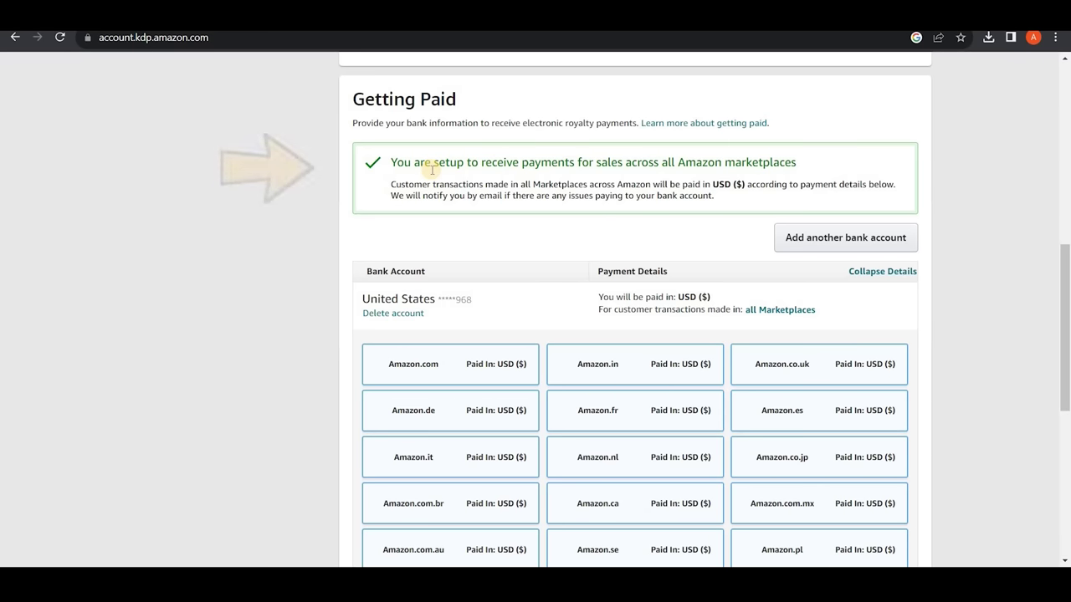
scroll(542, 259, down, 5)
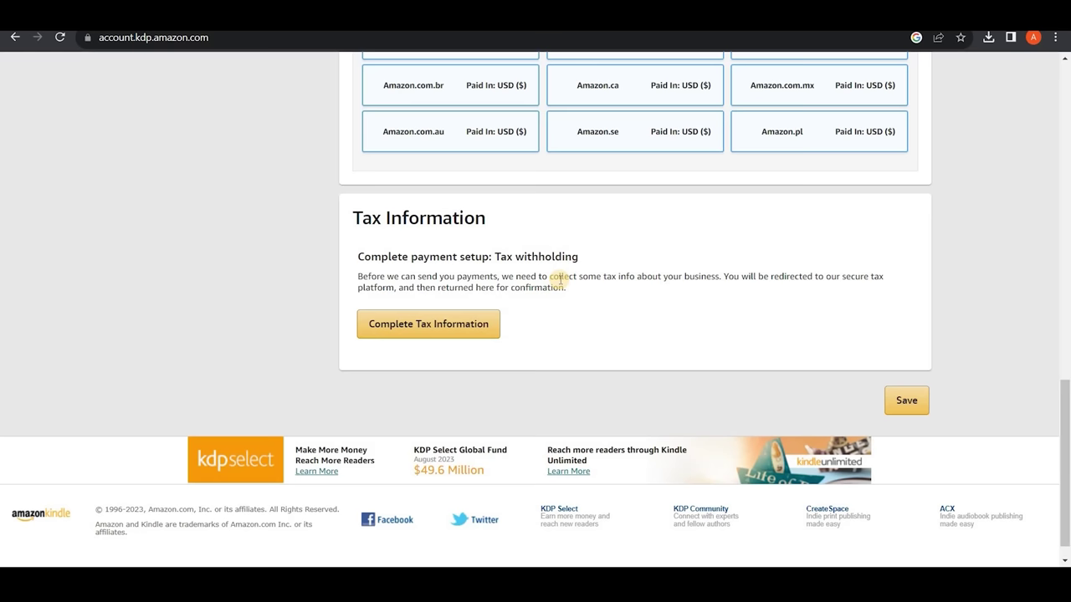
Step: Start the tax interview and classify the taxpayer as an Individual, not a U.S. citizen or resident, and not an intermediary agent
click(408, 333)
click(485, 321)
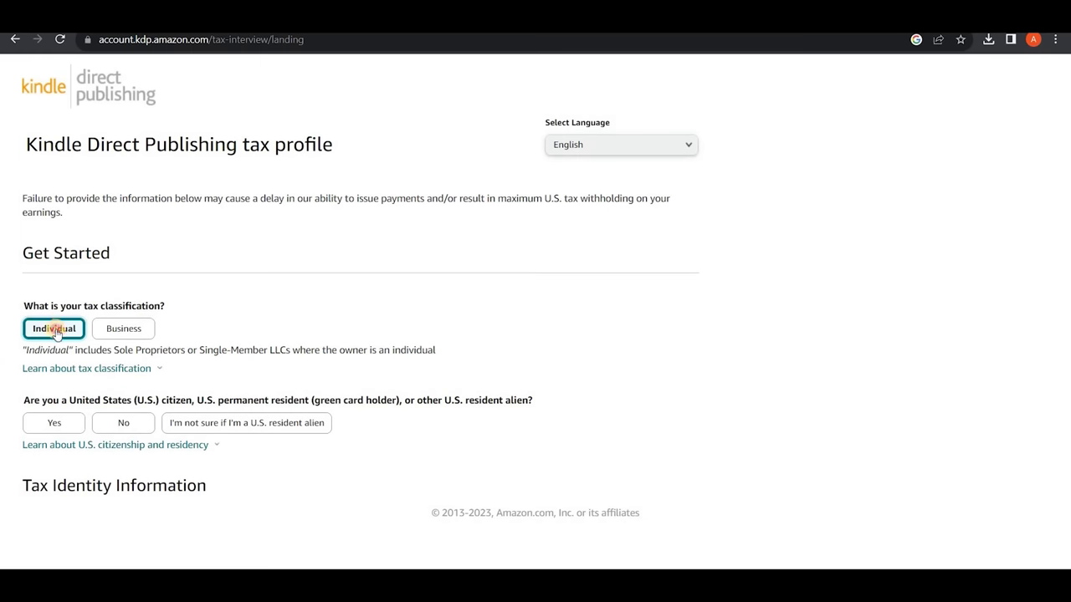
drag(24, 400, 602, 404)
click(112, 432)
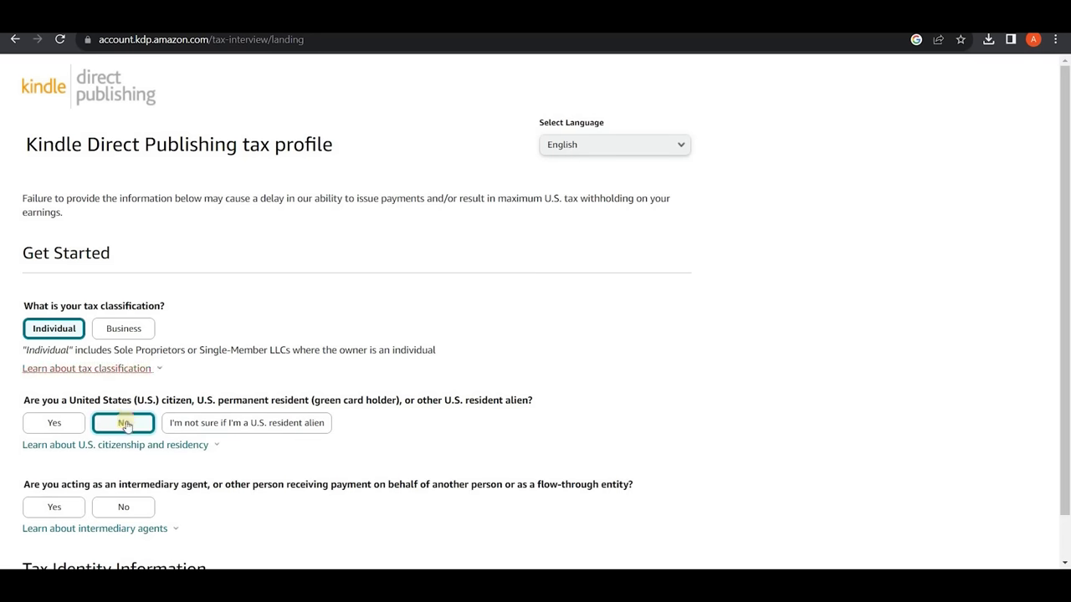
scroll(222, 447, down, 1)
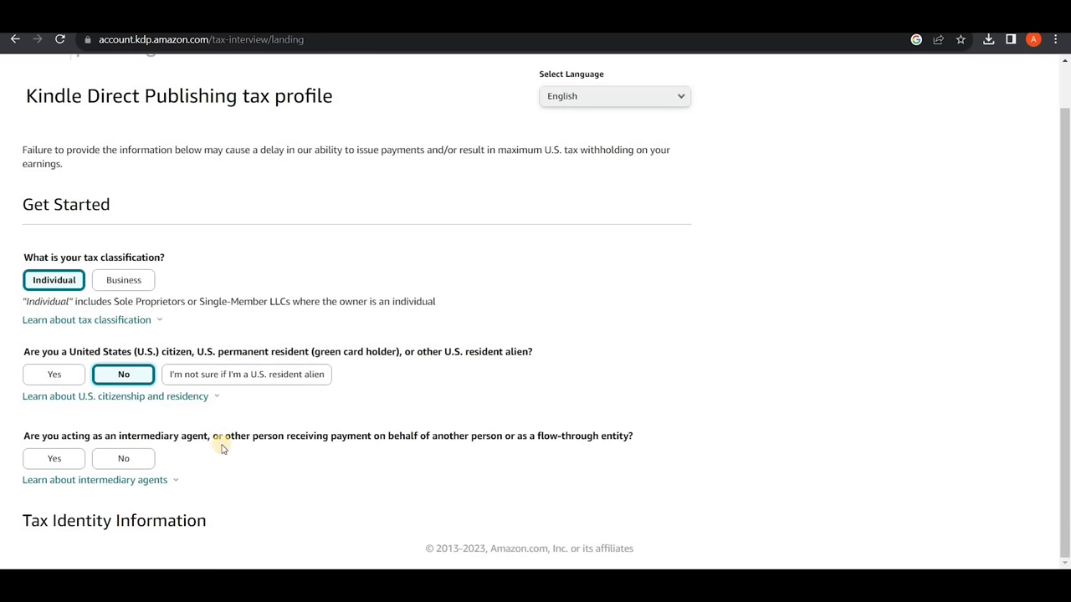
click(130, 469)
Step: Set the country of citizenship in the tax identity information to Pakistan
scroll(38, 304, down, 4)
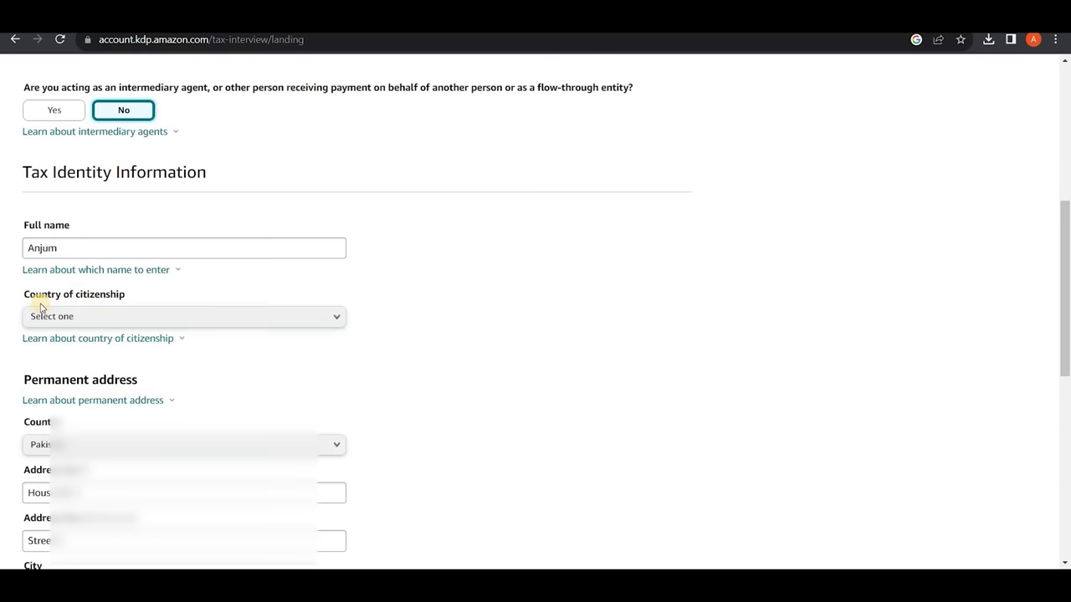
click(282, 330)
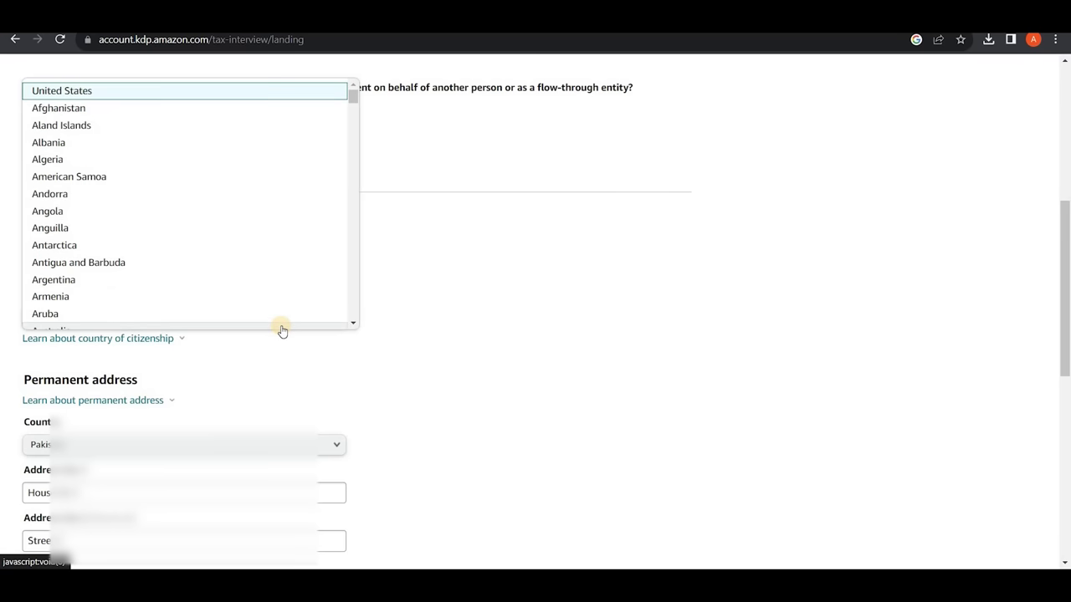
key(p)
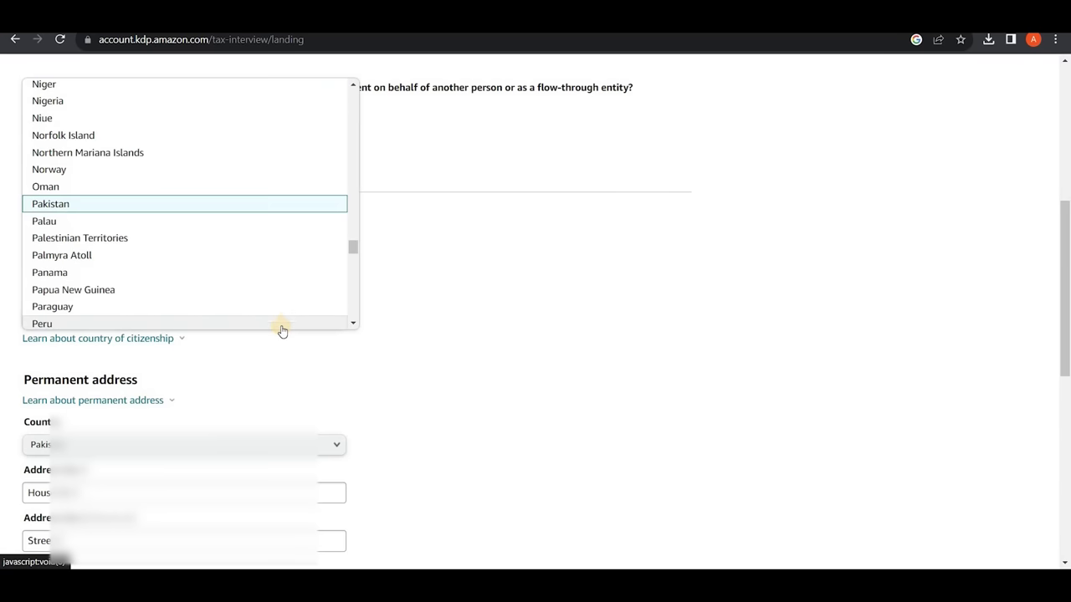
click(127, 207)
Step: Fill in the Non-US TIN value with the taxpayer identification number and continue to the consent section
scroll(204, 282, down, 4)
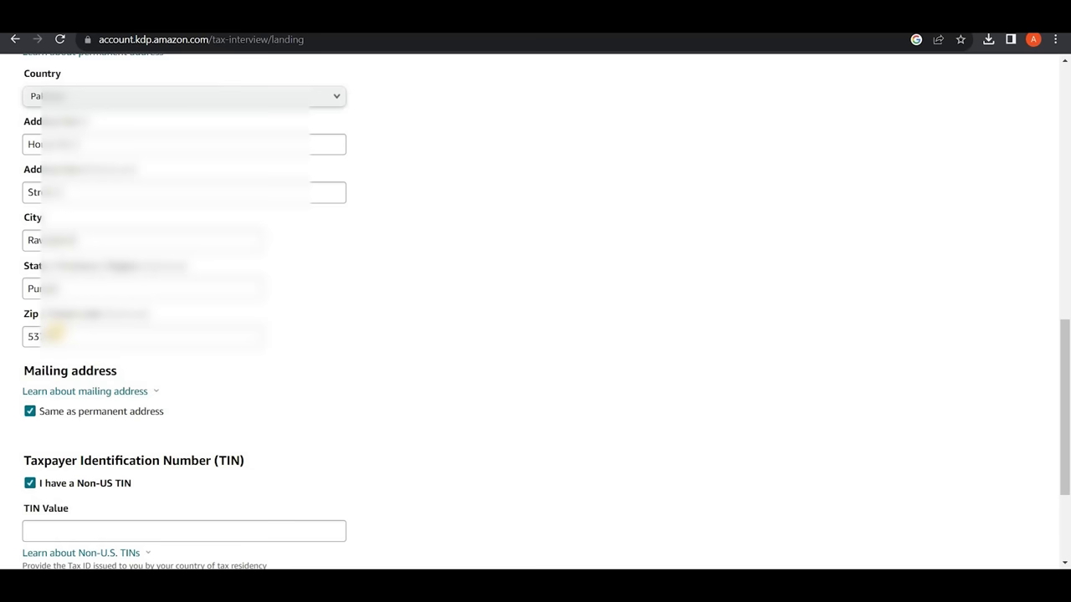
scroll(51, 335, down, 2)
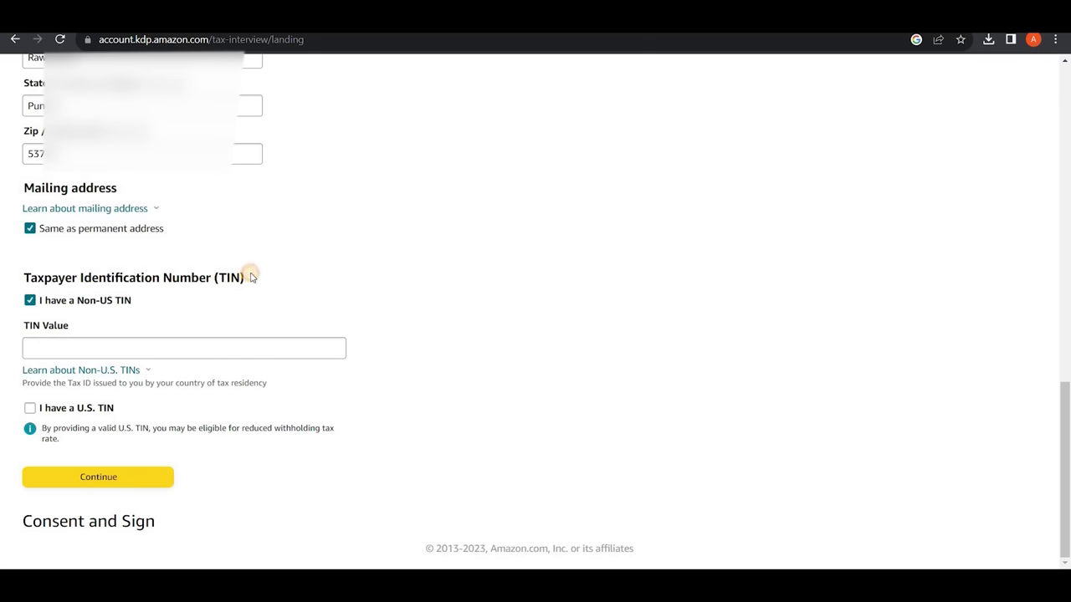
double_click(252, 277)
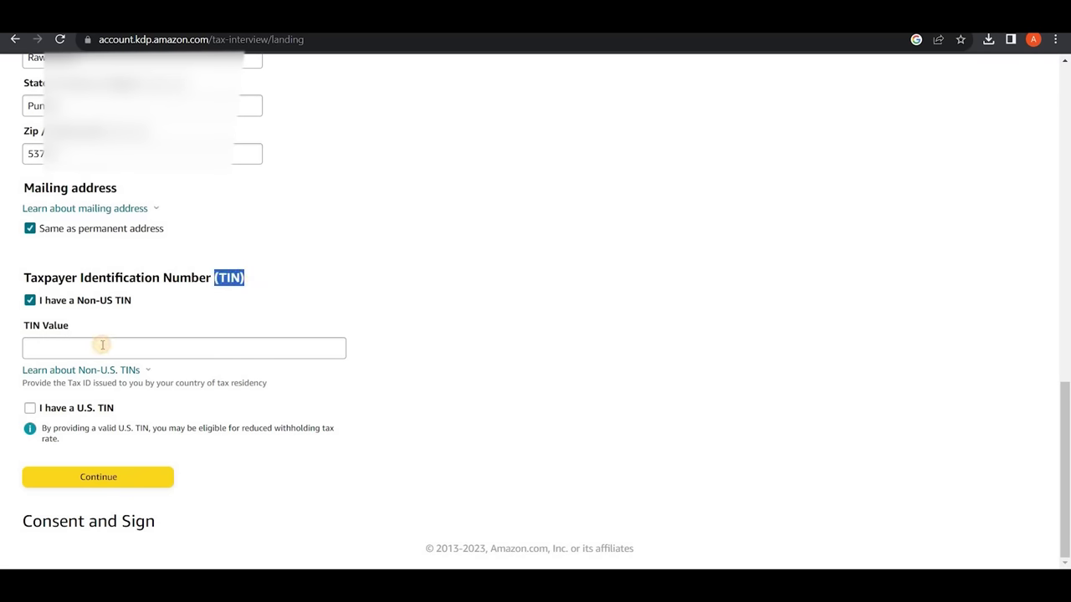
click(42, 339)
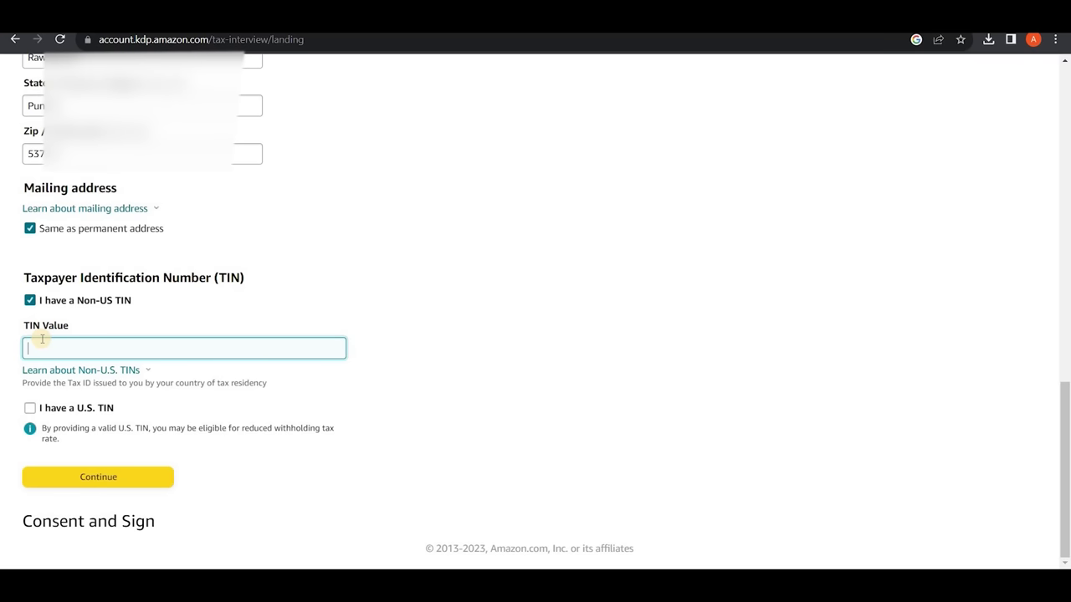
key(ctrl+v)
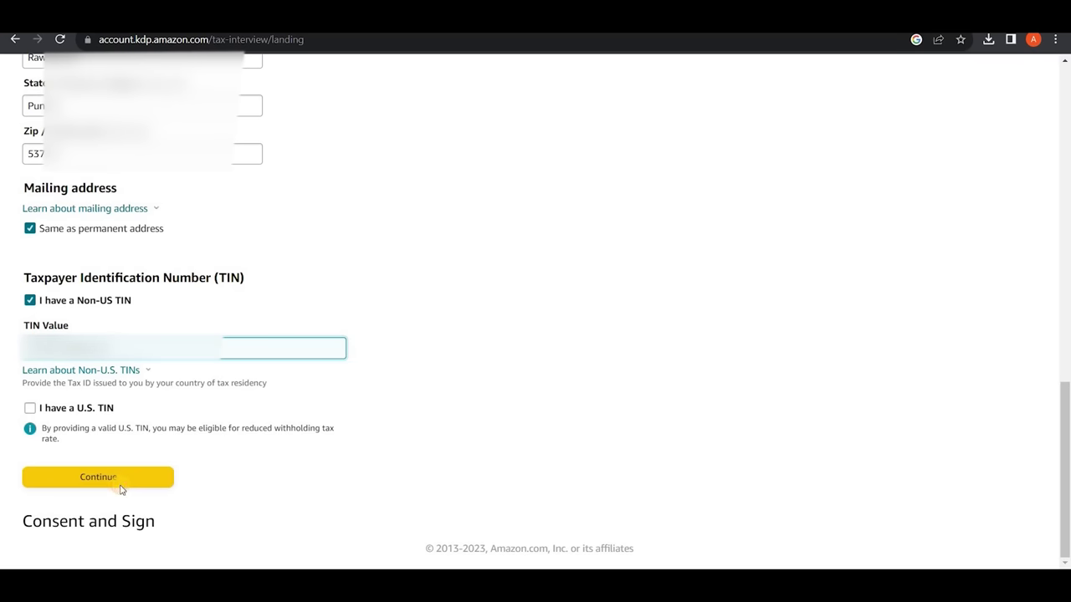
click(121, 485)
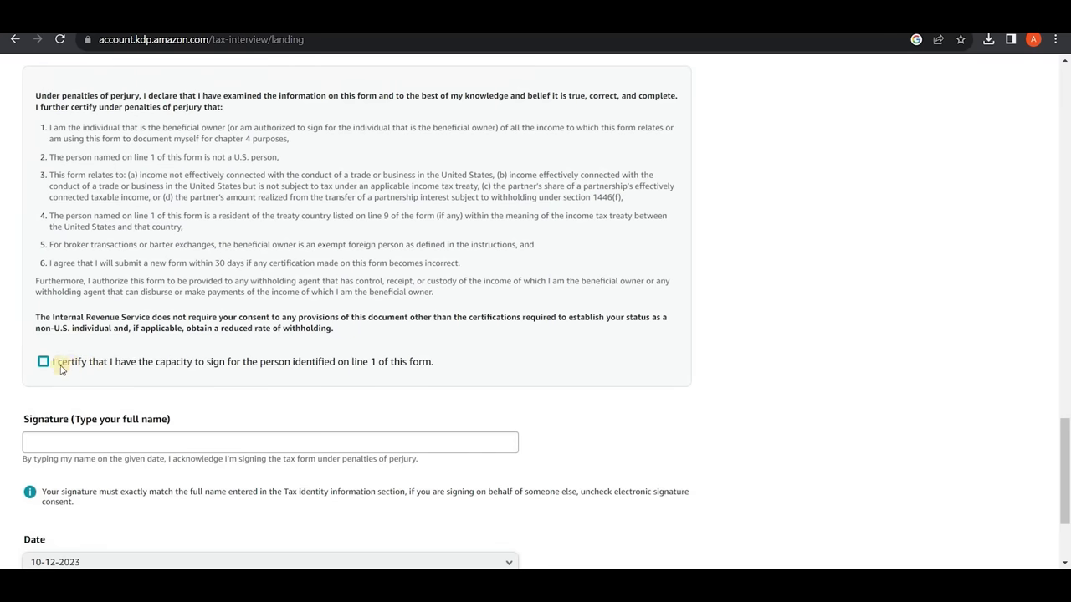
Step: Certify the capacity to sign, sign with the taxpayer's full name, and submit the previewed tax form
click(42, 363)
click(43, 362)
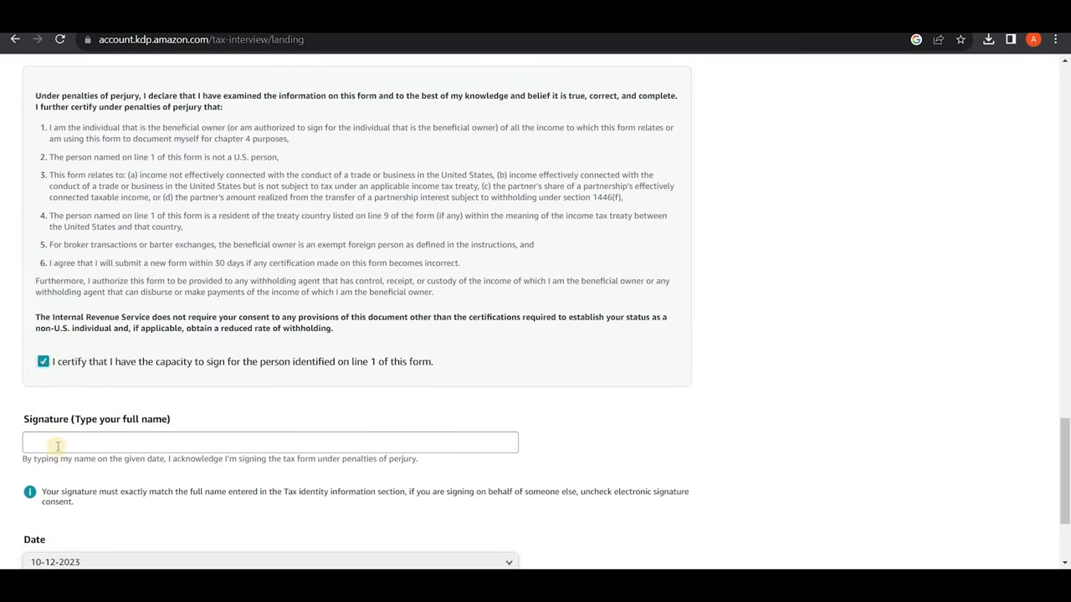
click(59, 443)
click(59, 442)
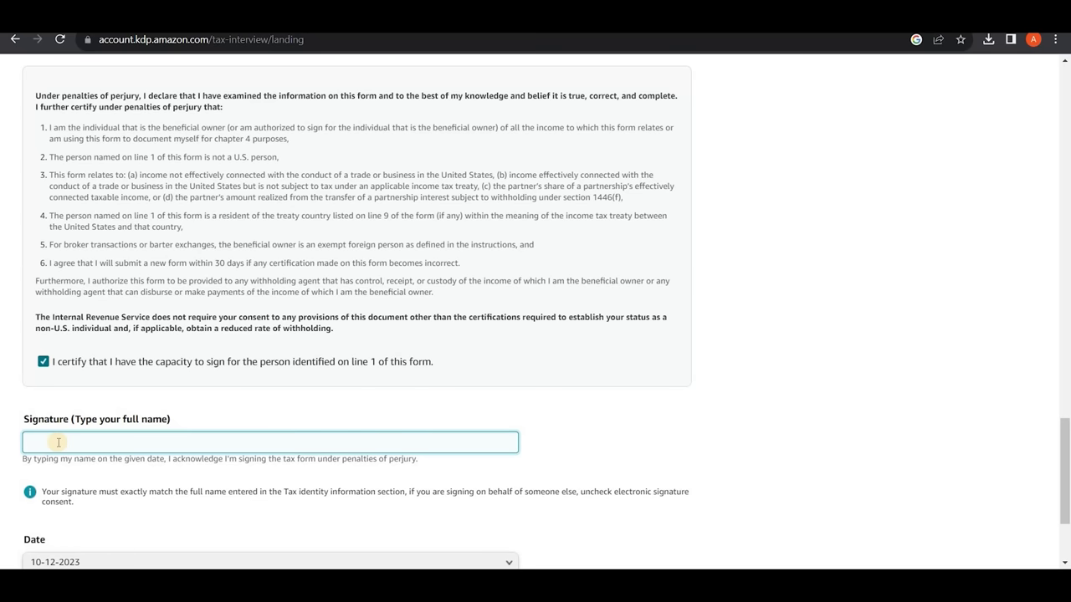
text(anjum)
scroll(56, 512, down, 2)
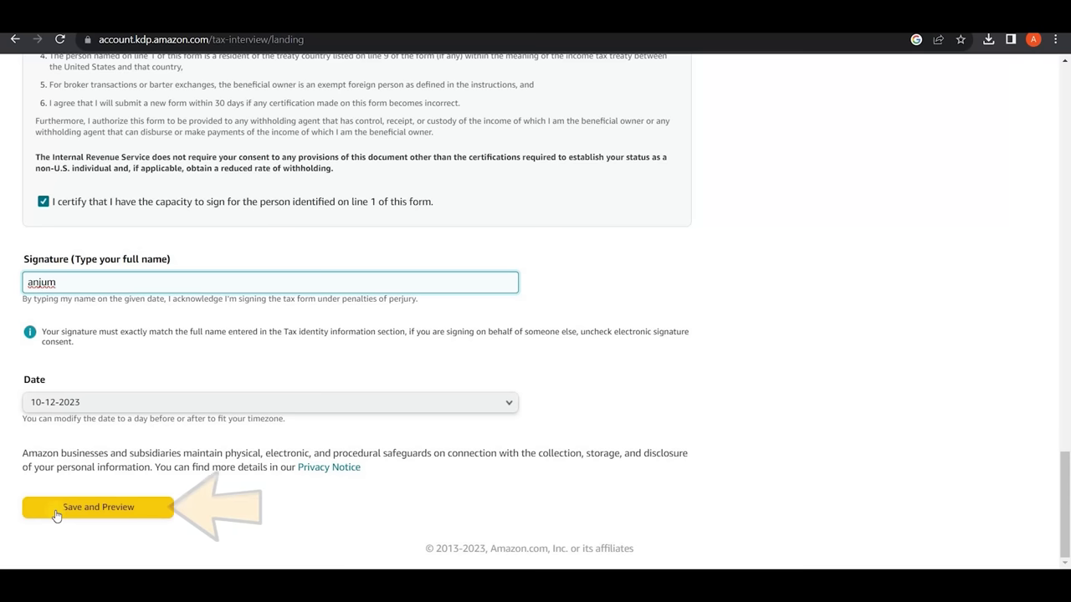
click(56, 512)
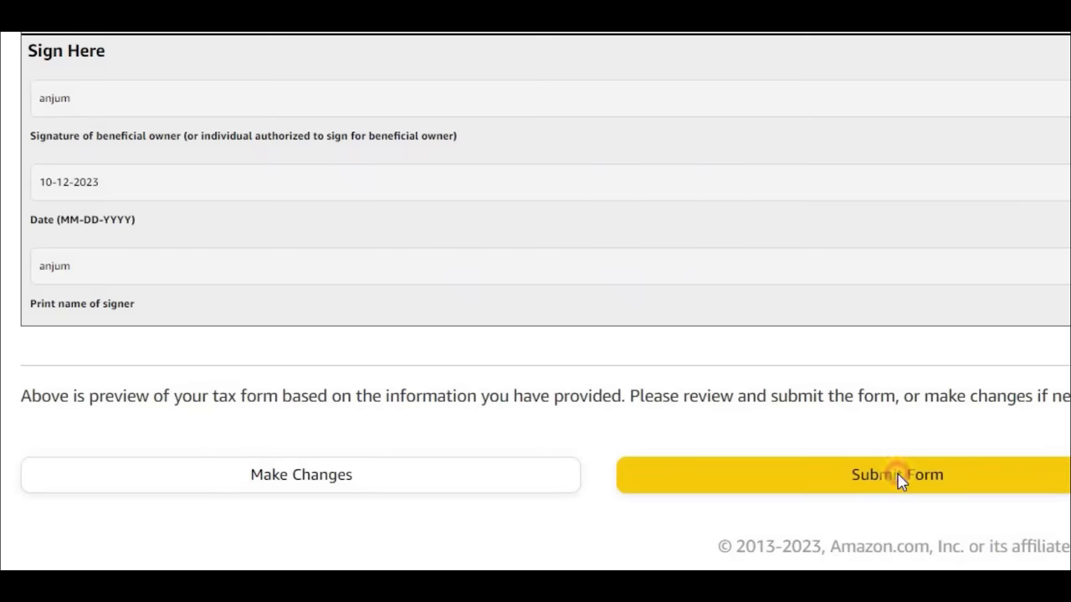
click(900, 481)
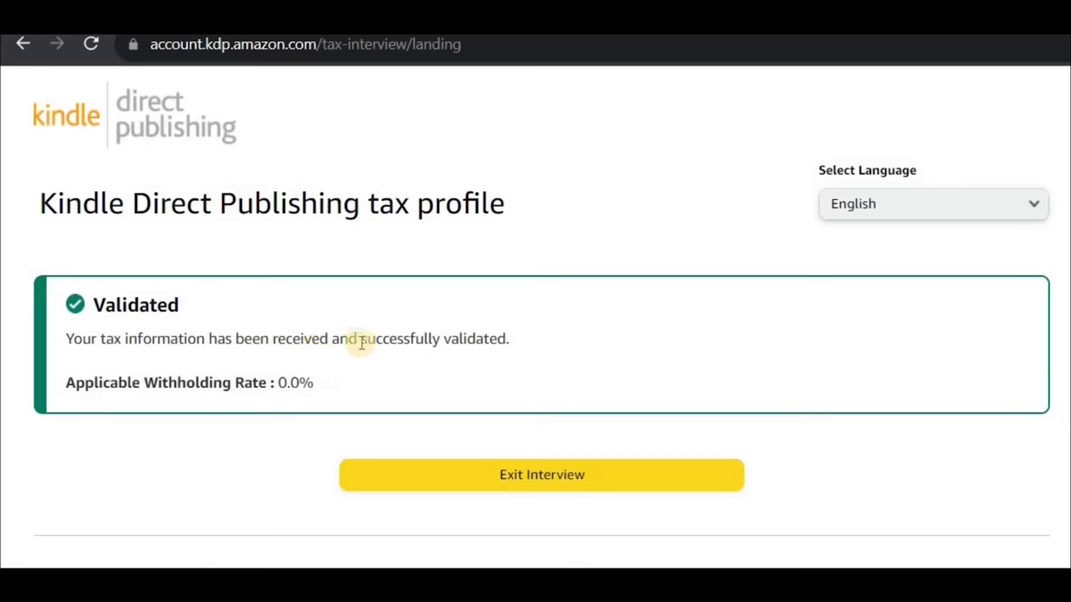
Step: Exit the tax interview and save the KDP account information
drag(359, 339, 527, 345)
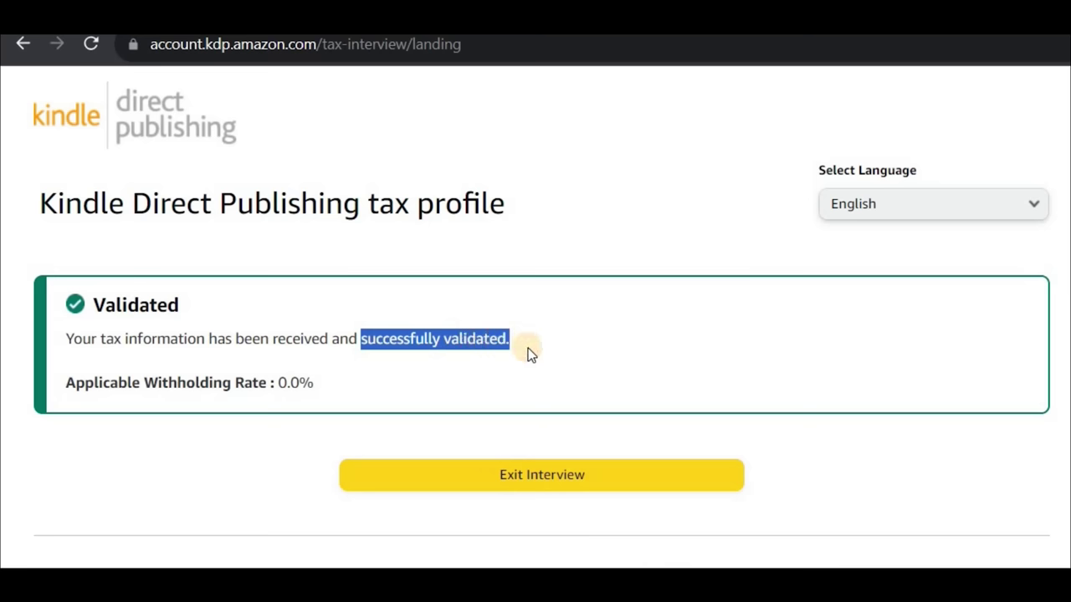
click(570, 486)
click(595, 507)
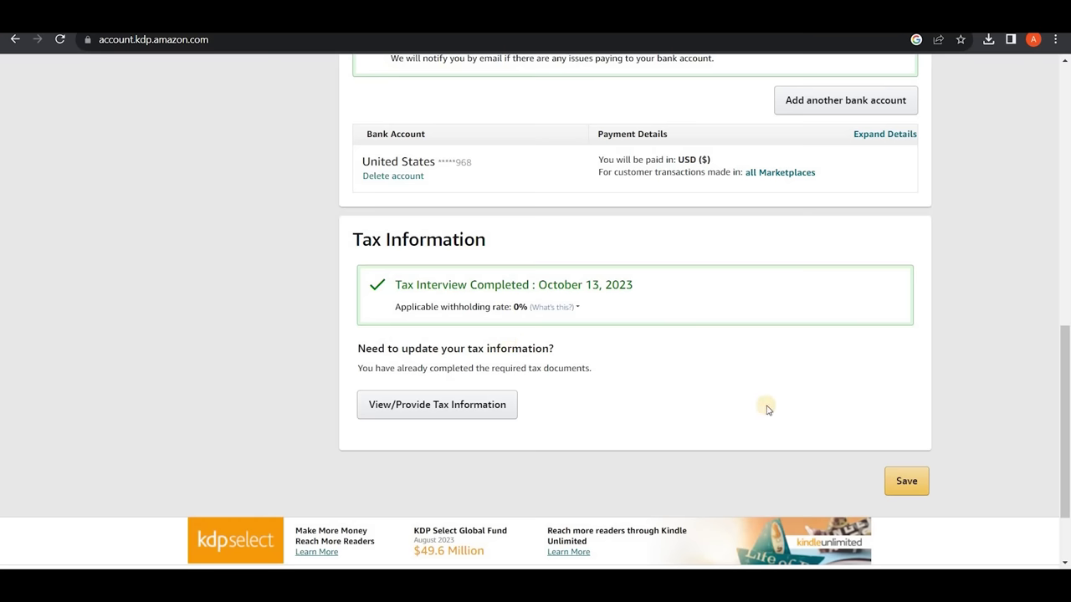
click(907, 491)
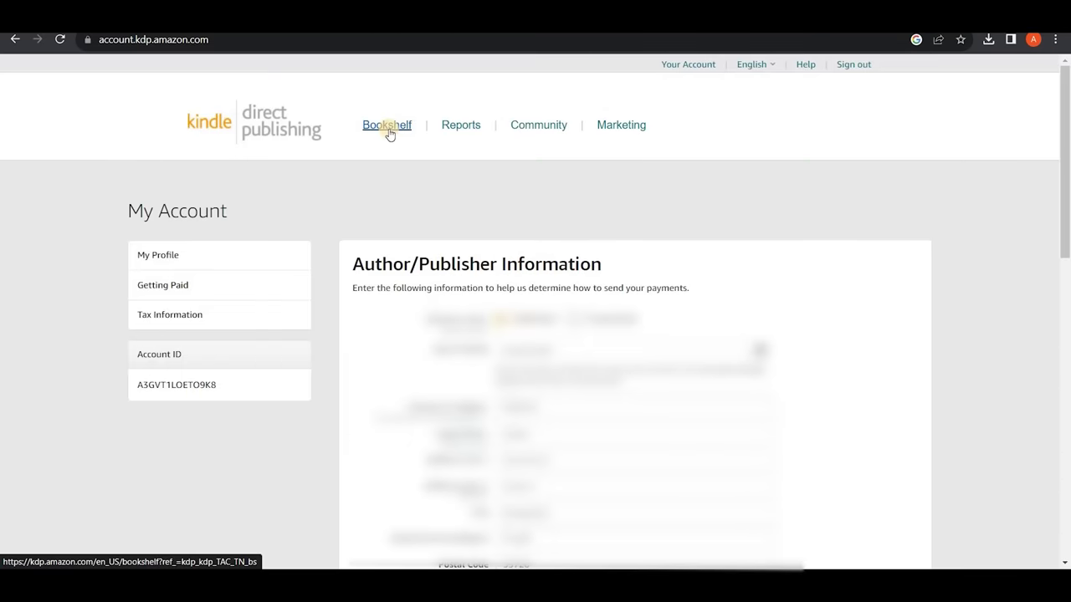
Step: Start creating a new Kindle eBook from the Bookshelf
click(389, 133)
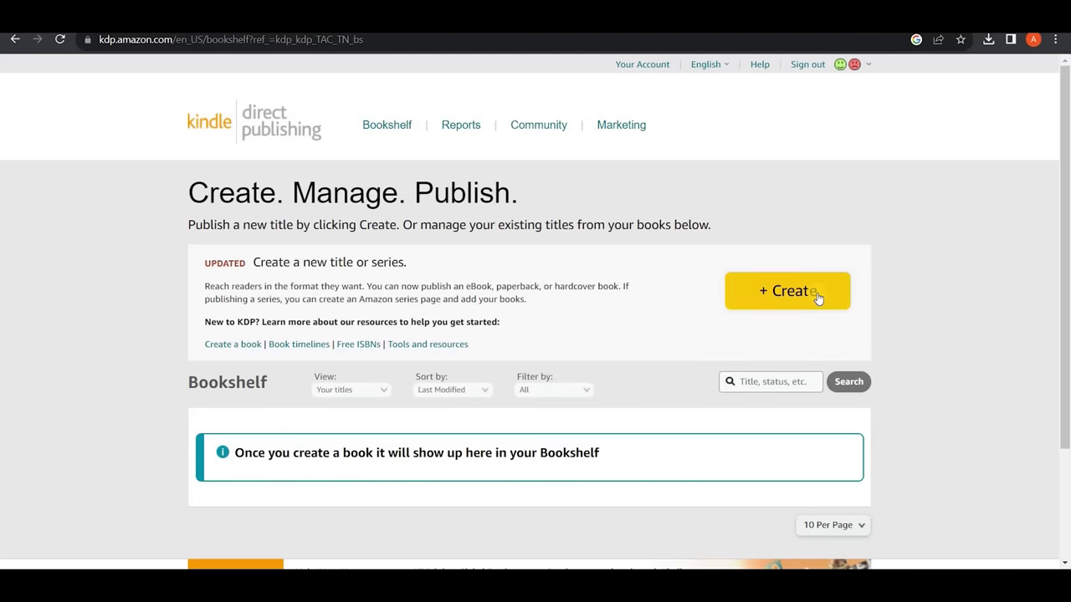
click(818, 298)
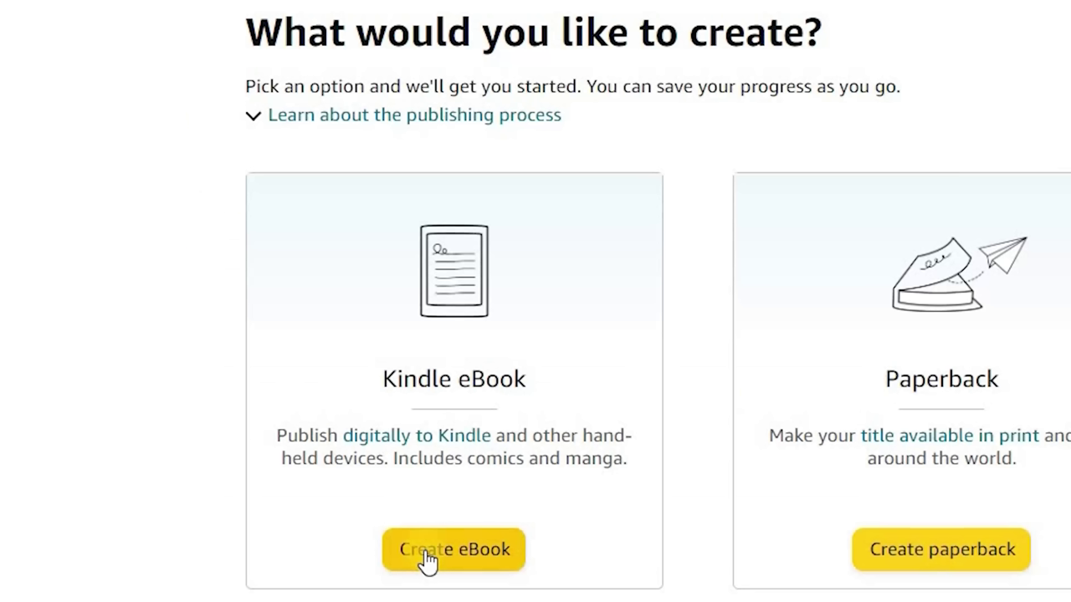
click(276, 479)
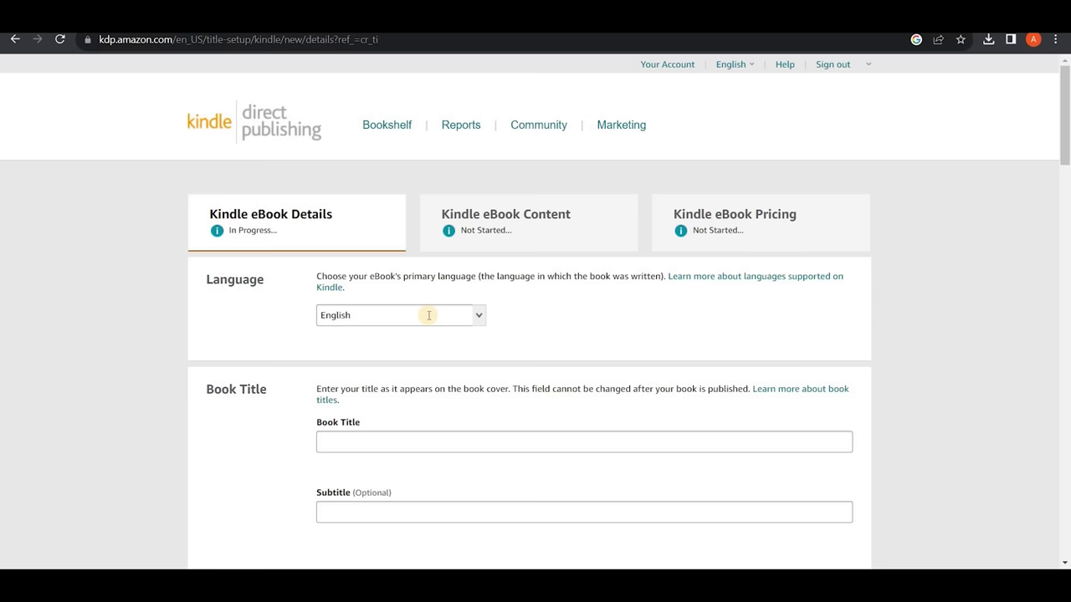
Step: Title the English-language eBook "Kids 100 Shorts Jokes" and leave the optional subtitle empty
scroll(412, 367, down, 1)
click(411, 369)
text(Kids 100 Shorts Jokes)
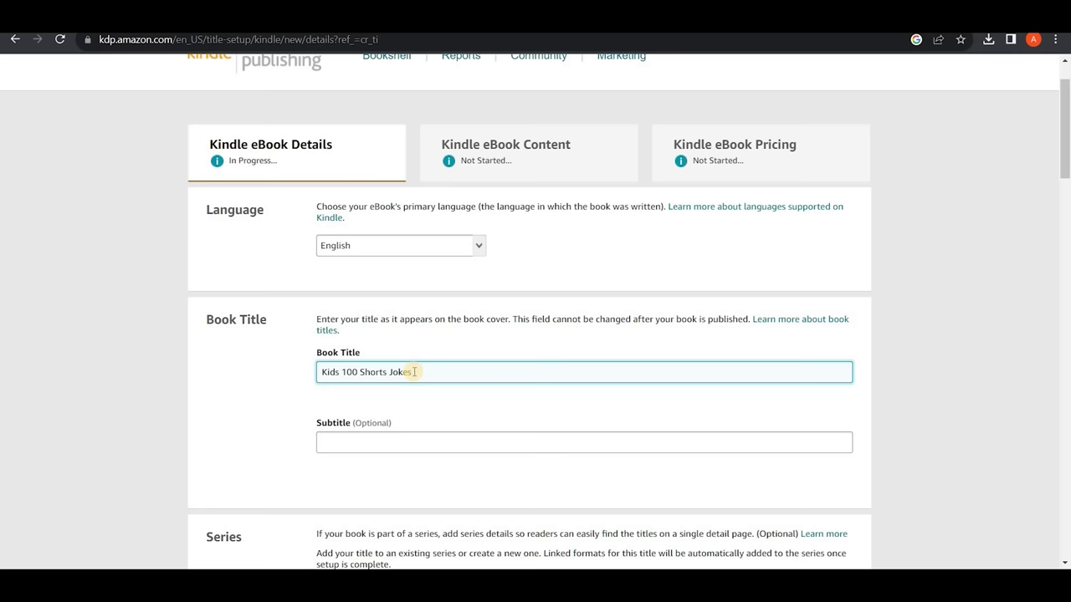
click(406, 443)
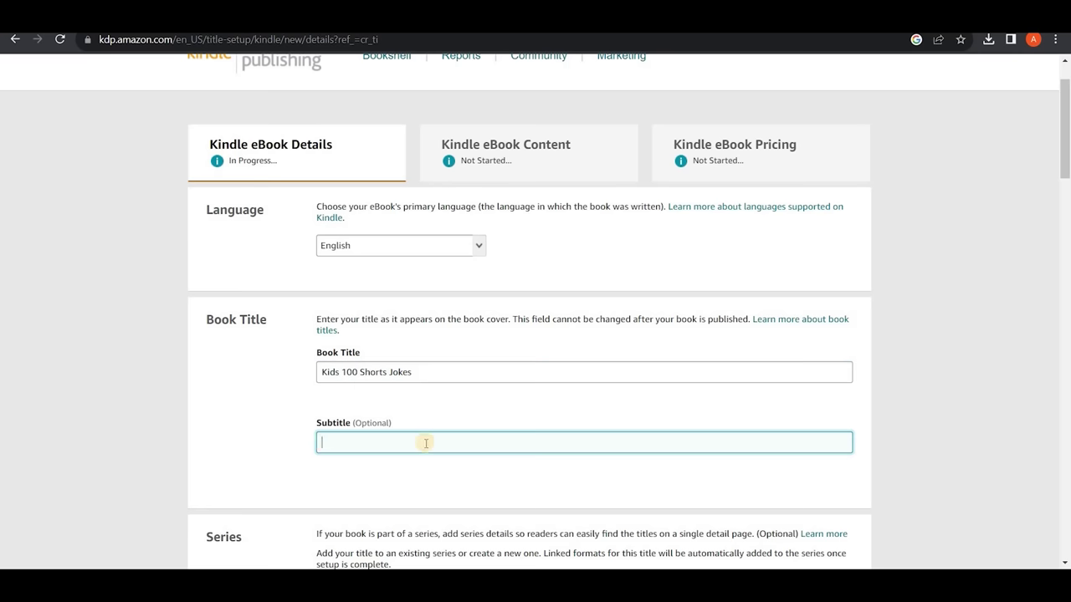
click(368, 423)
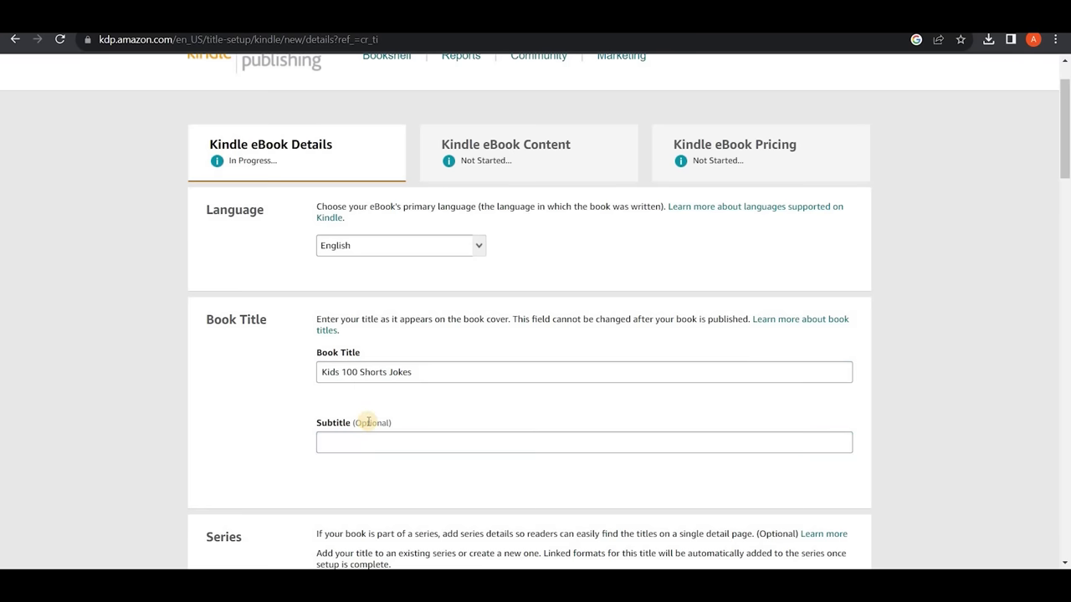
scroll(368, 423, down, 4)
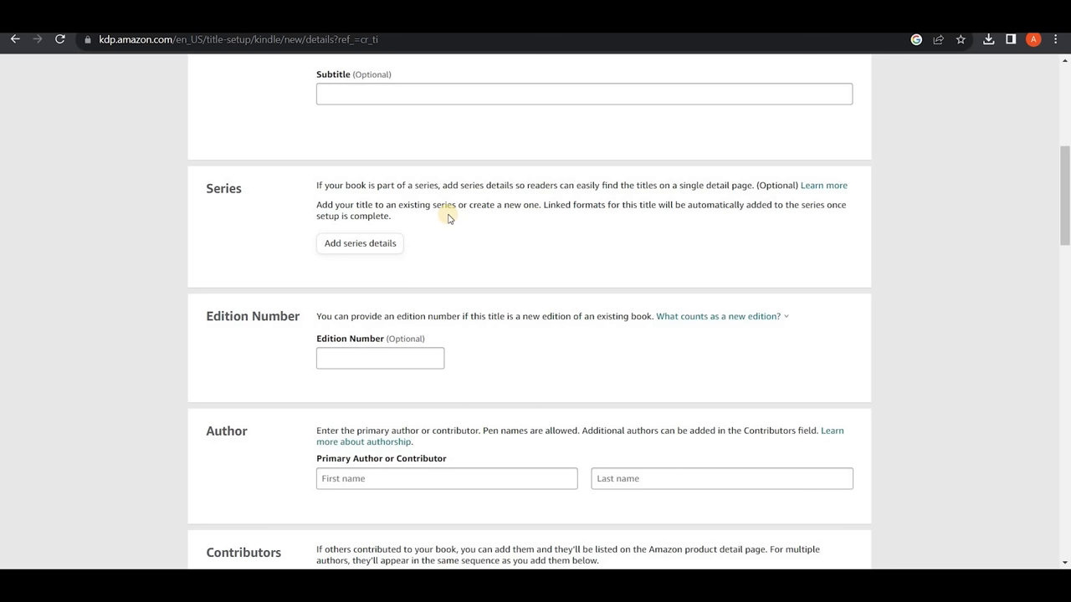
click(358, 243)
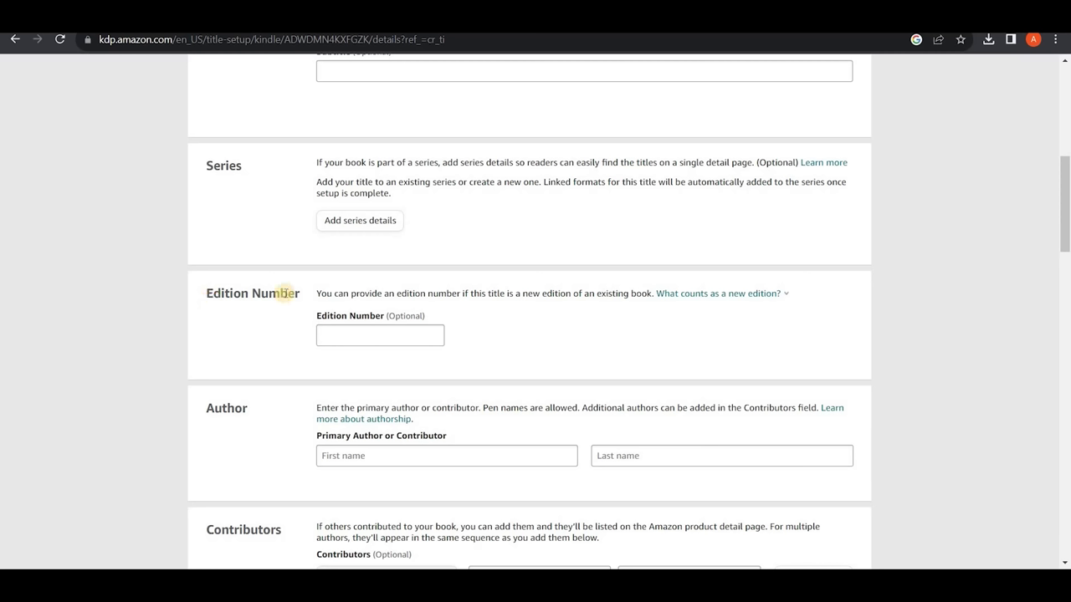
click(390, 340)
click(223, 456)
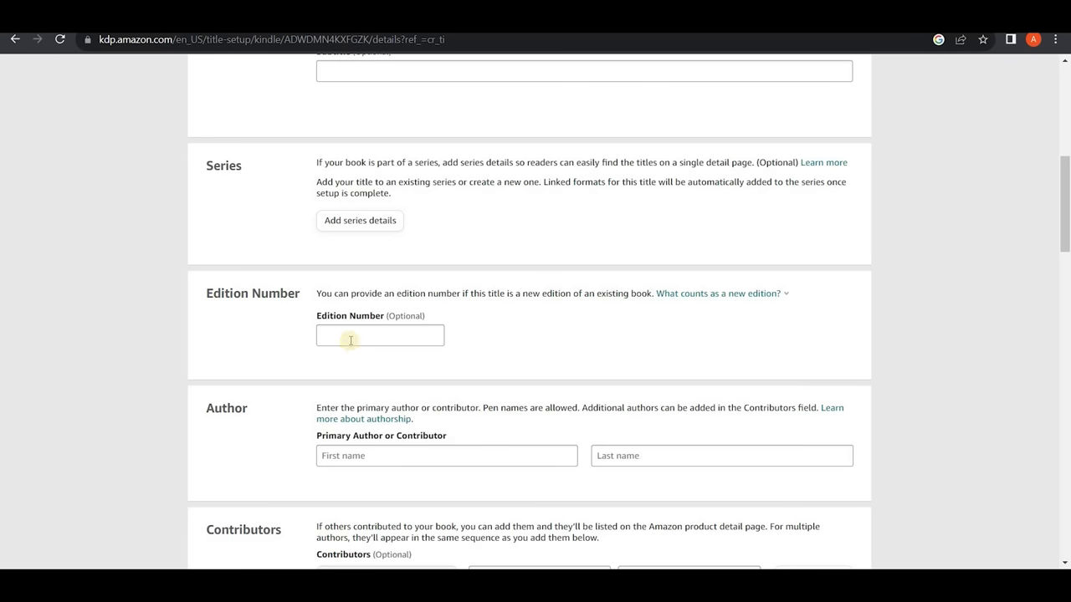
key(shift+Tab)
click(239, 427)
Step: Fill in the first and last name of the eBook's primary author
click(392, 452)
text(Anjum)
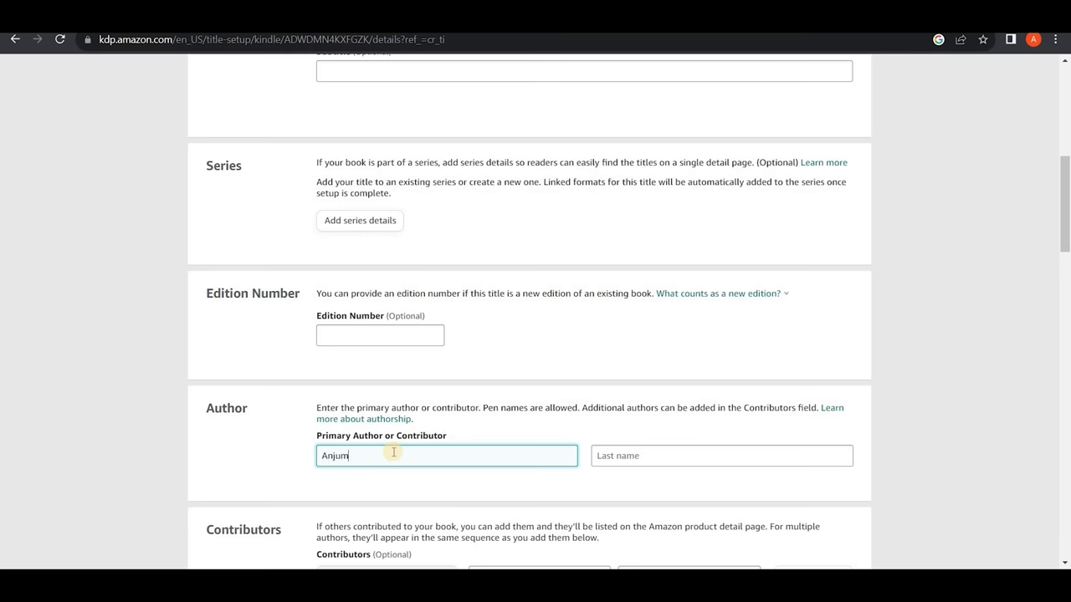
key(Tab)
text(laa)
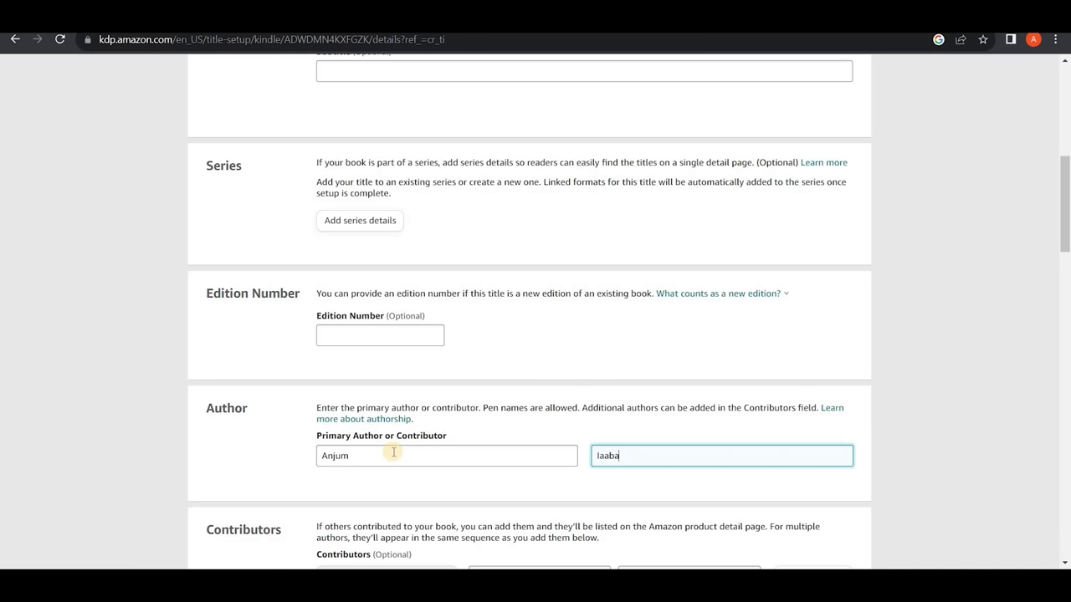
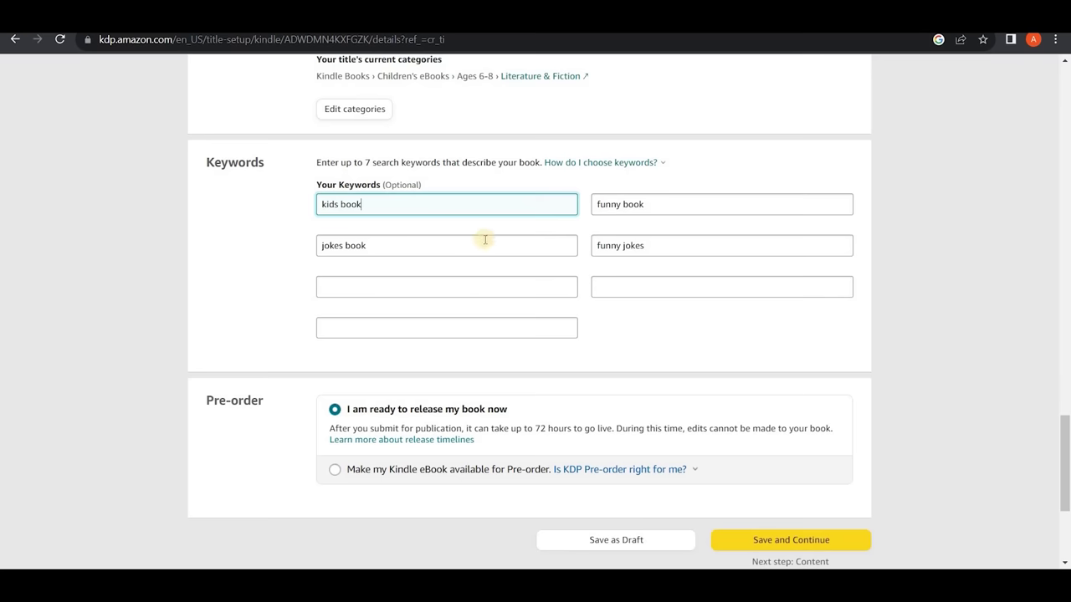
Step: Review the release timeline of the "I am ready to release my book now" option under Pre-order
scroll(490, 239, down, 1)
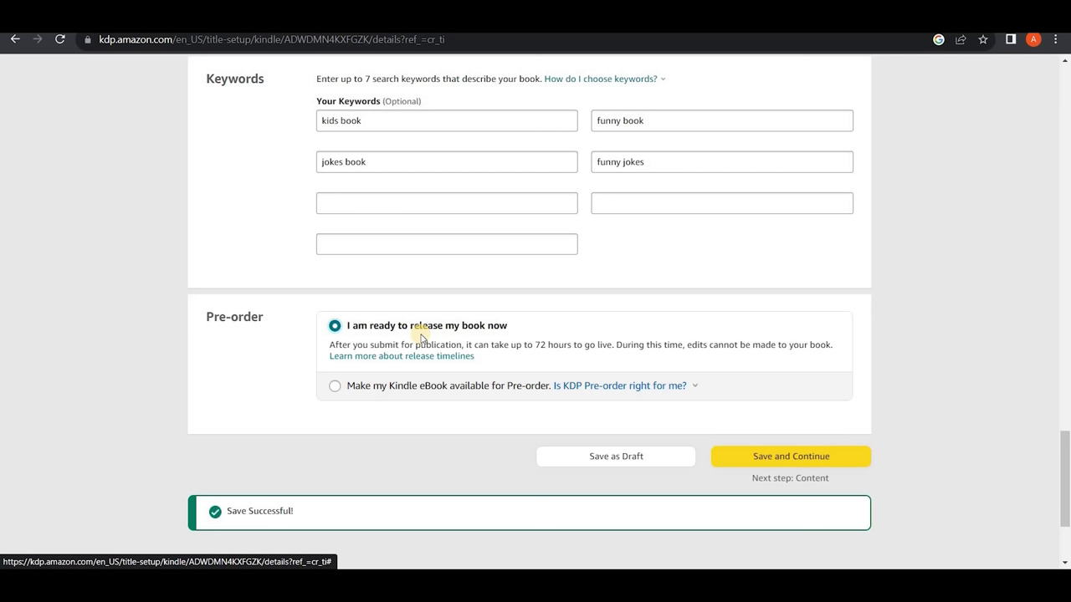
click(532, 343)
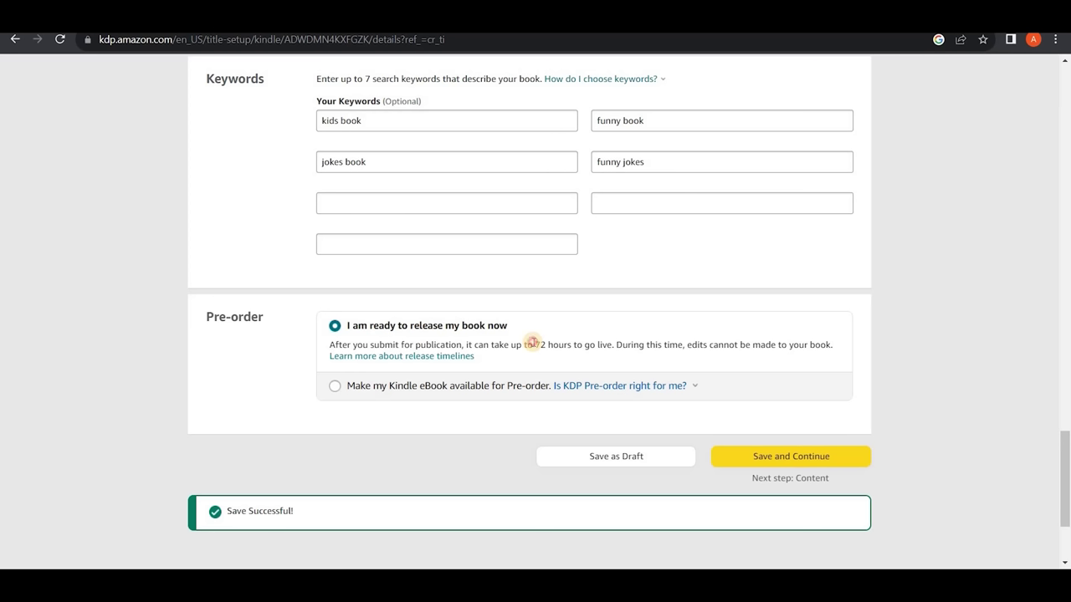
drag(531, 344, 616, 345)
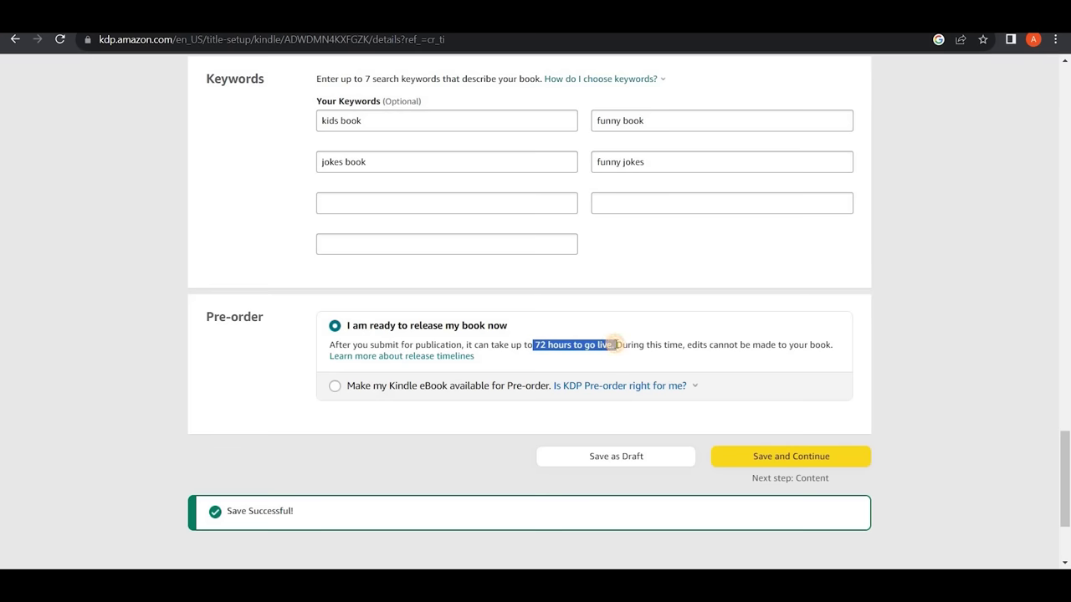
Step: Save the eBook details and upload "Kids 100 Shorts Jokes.pdf" as the manuscript
click(616, 345)
click(809, 465)
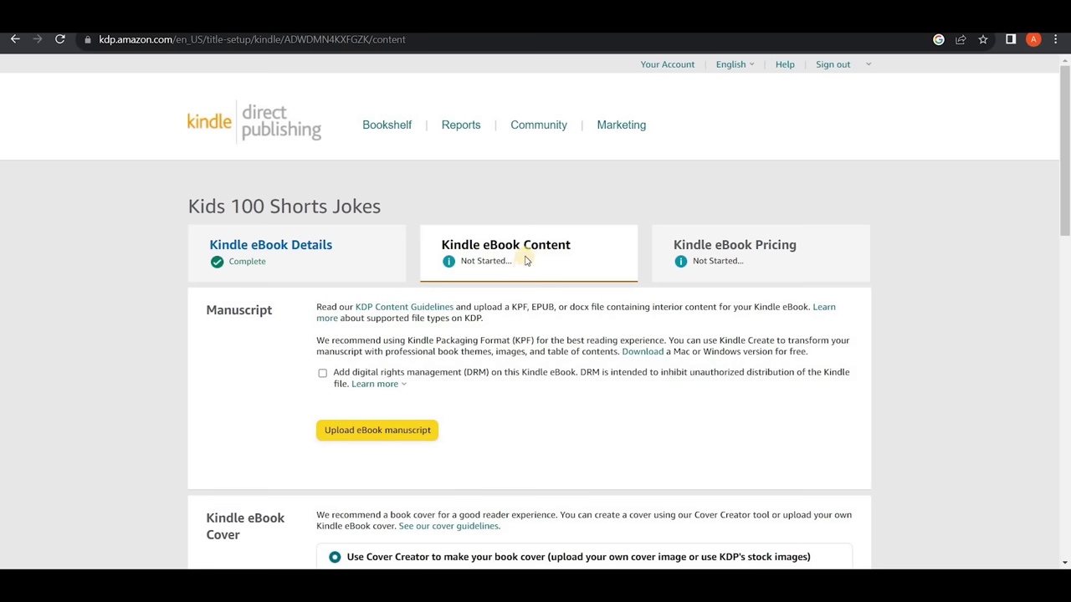
click(338, 441)
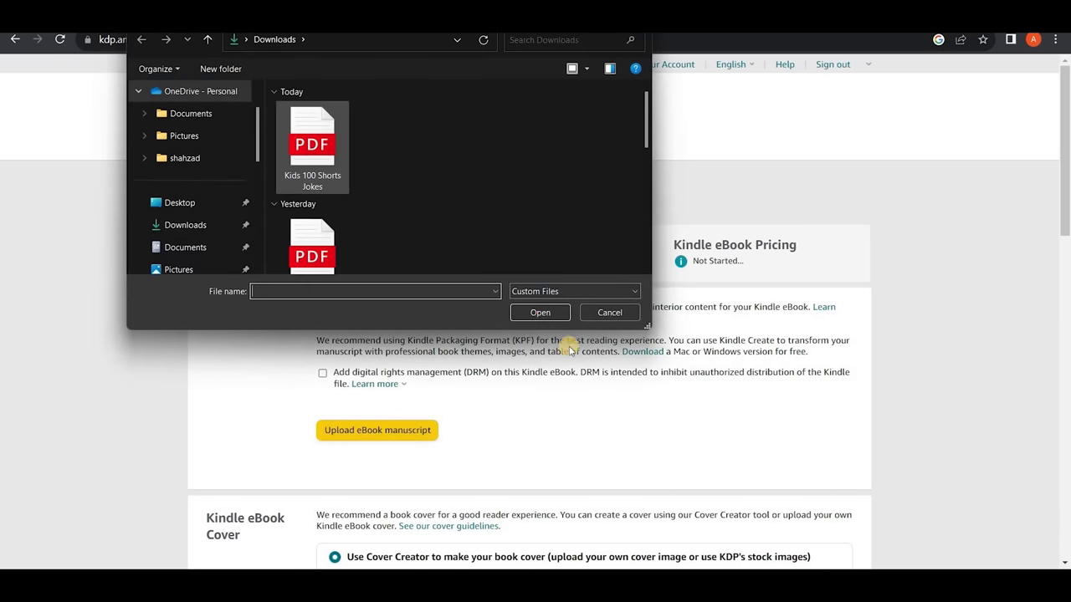
click(536, 314)
click(599, 360)
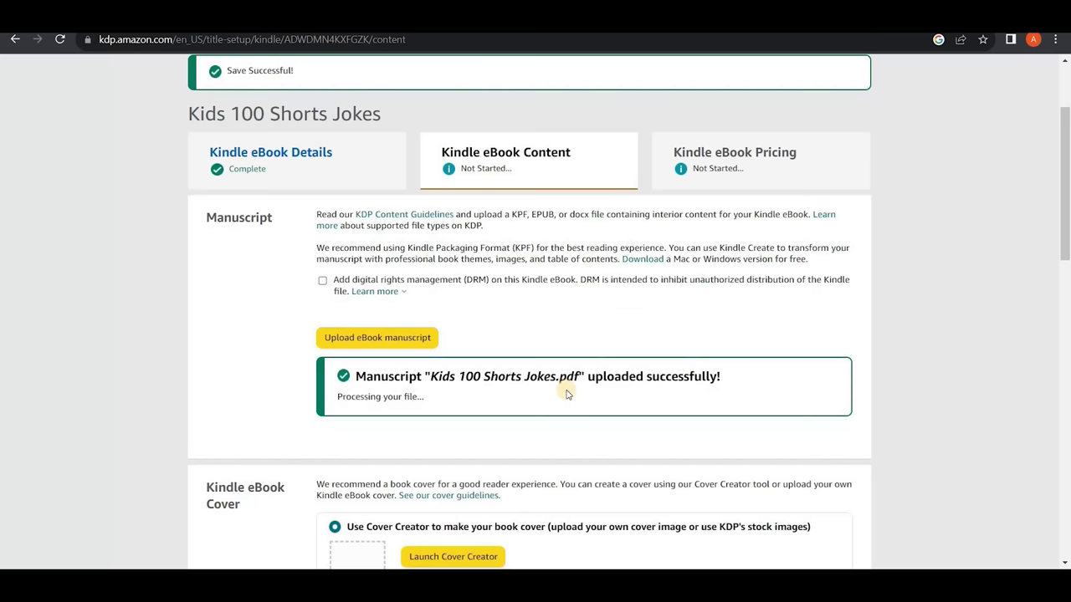
scroll(568, 395, down, 2)
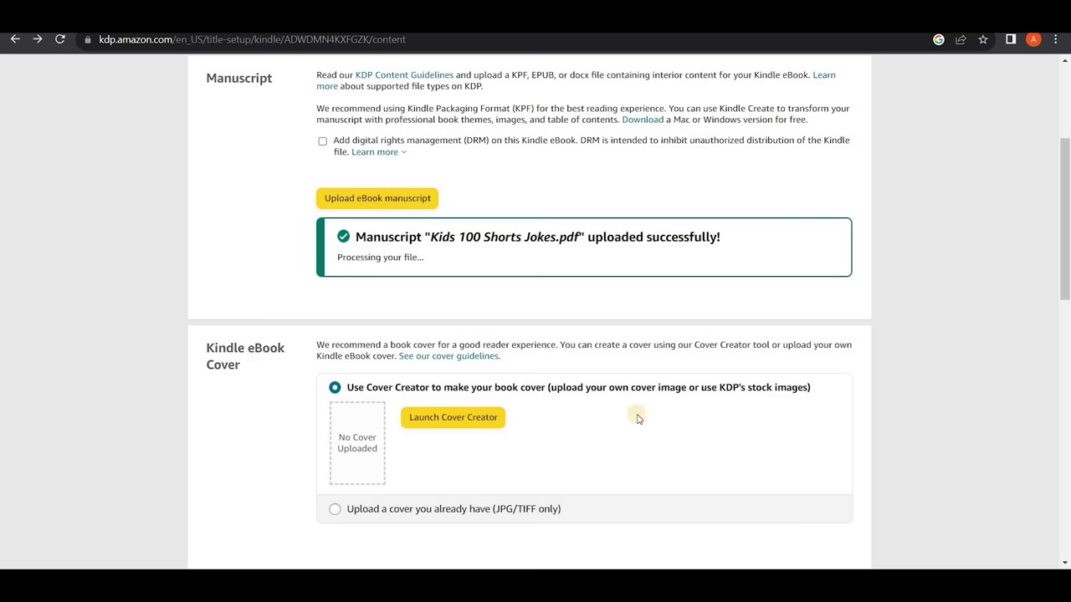
scroll(623, 381, down, 1)
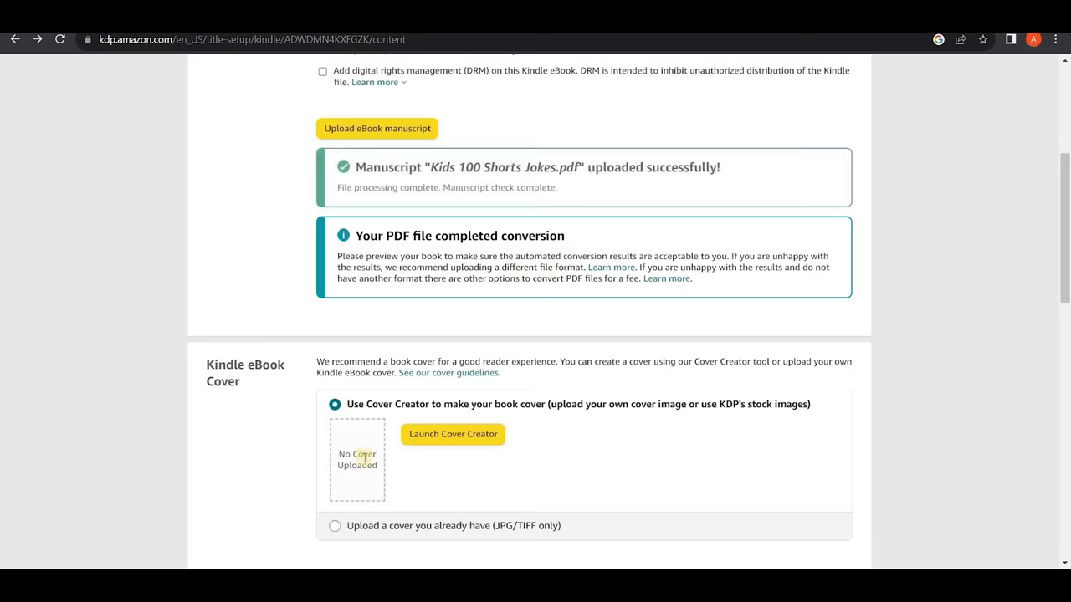
click(335, 532)
click(441, 465)
click(337, 133)
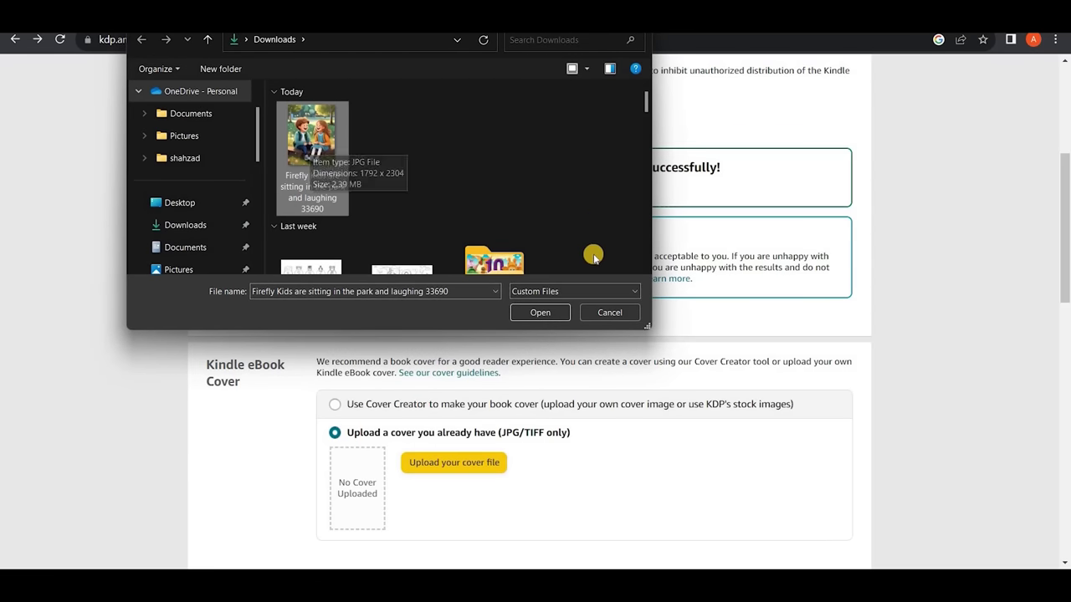
click(610, 312)
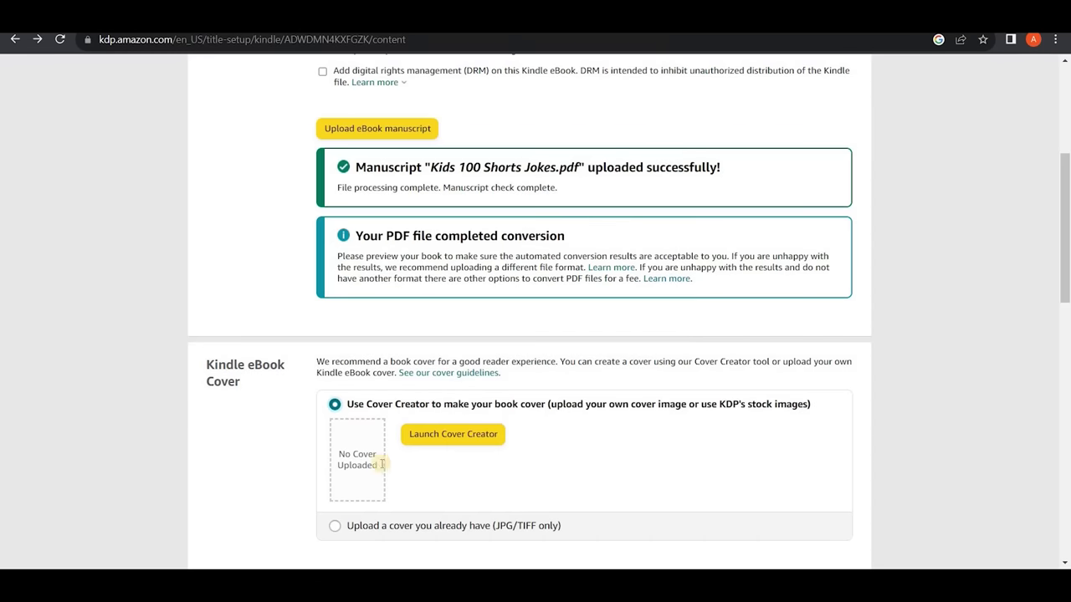
Step: Launch Cover Creator and load the image "100 Shorts Jokes for Kids" from the computer
click(461, 440)
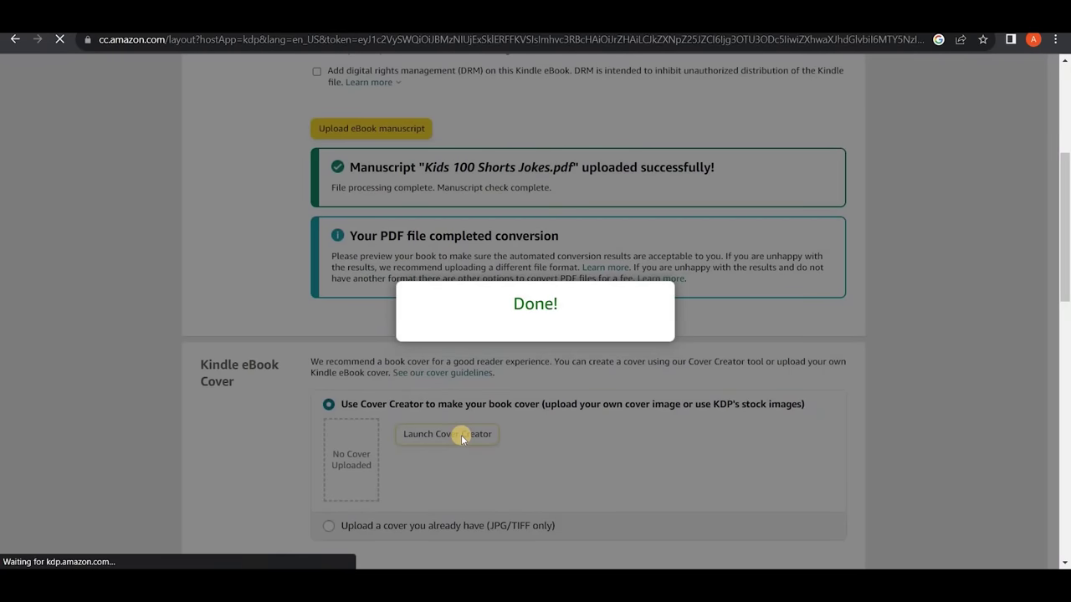
key(Return)
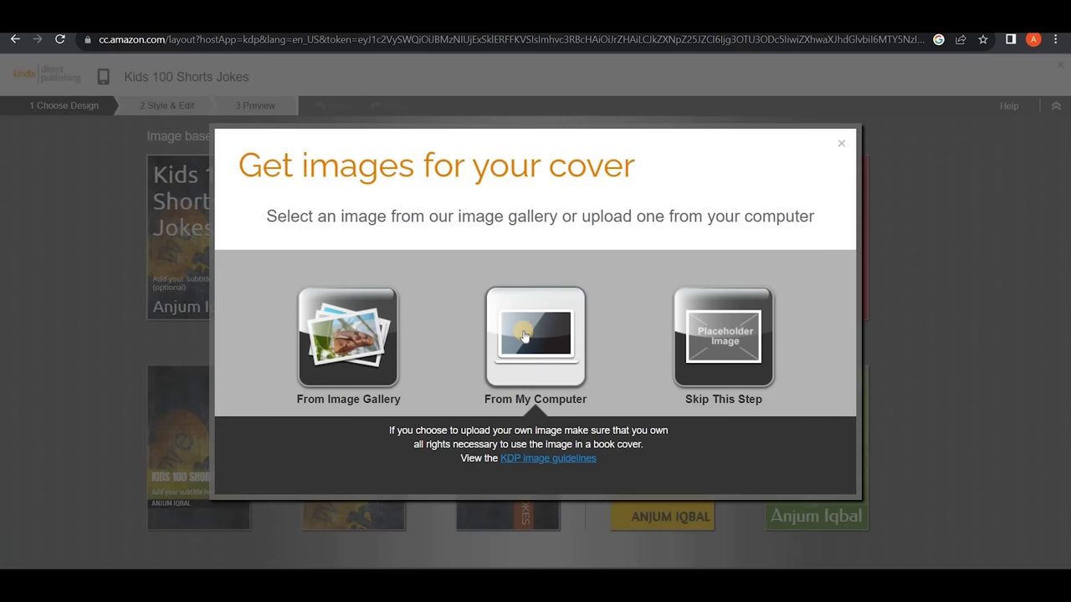
click(525, 327)
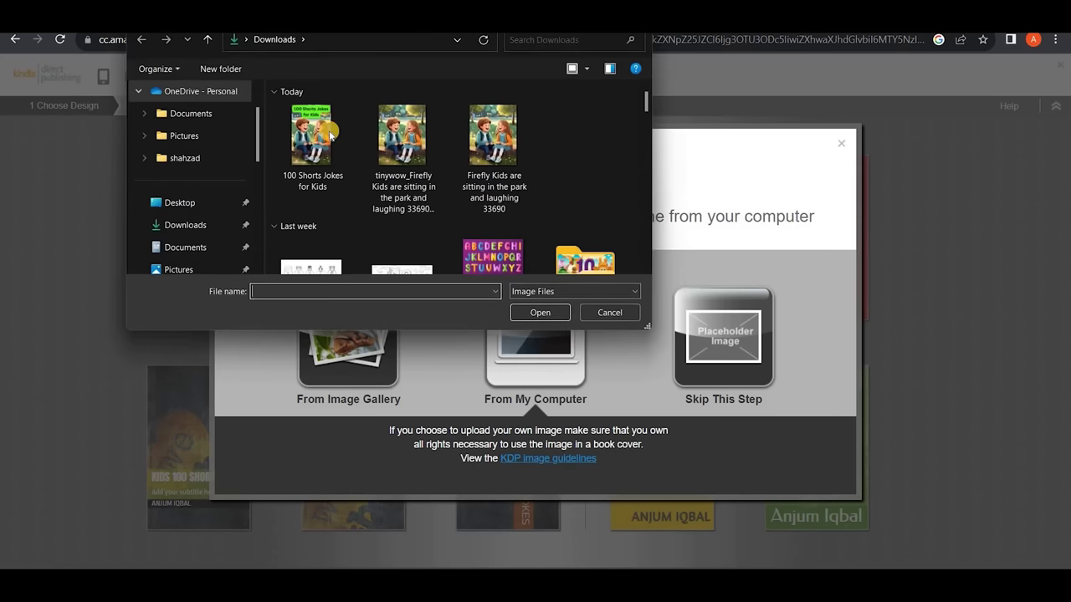
double_click(329, 131)
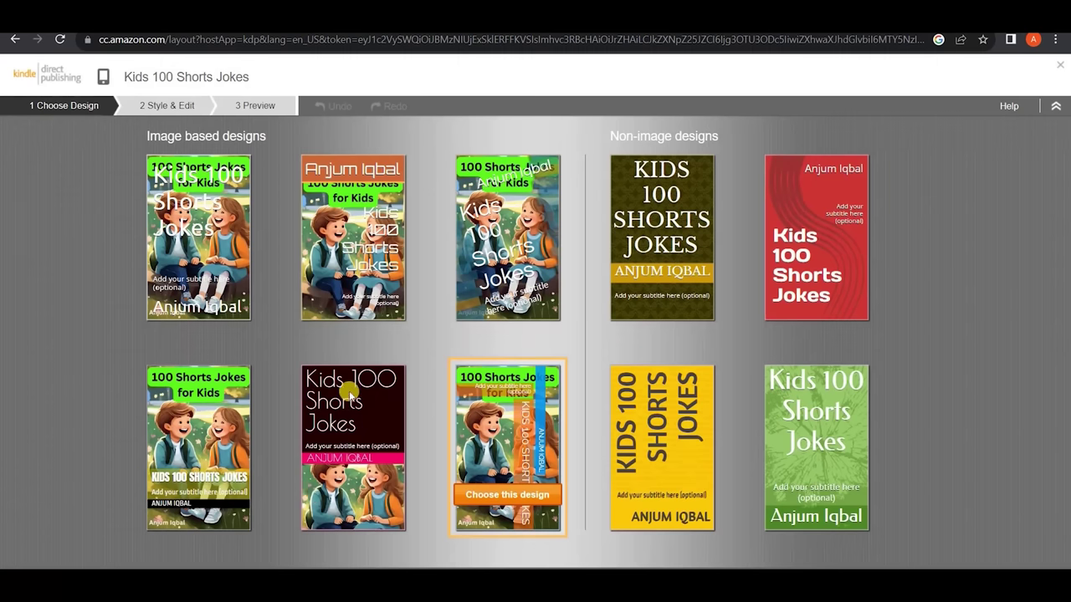
Step: Choose an image-based design for the eBook cover and apply a different color scheme
click(550, 304)
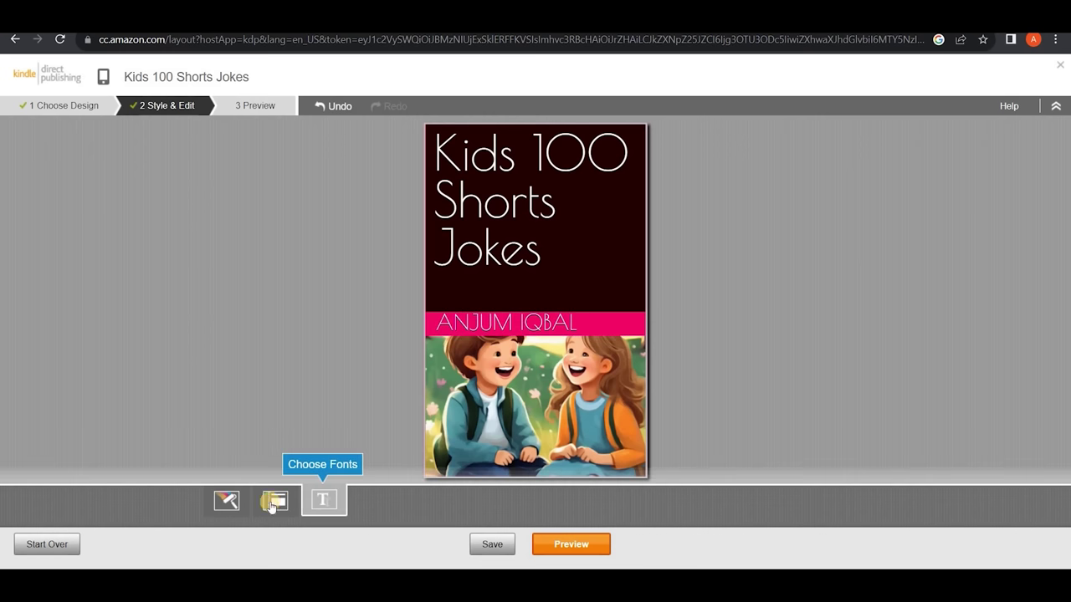
click(226, 501)
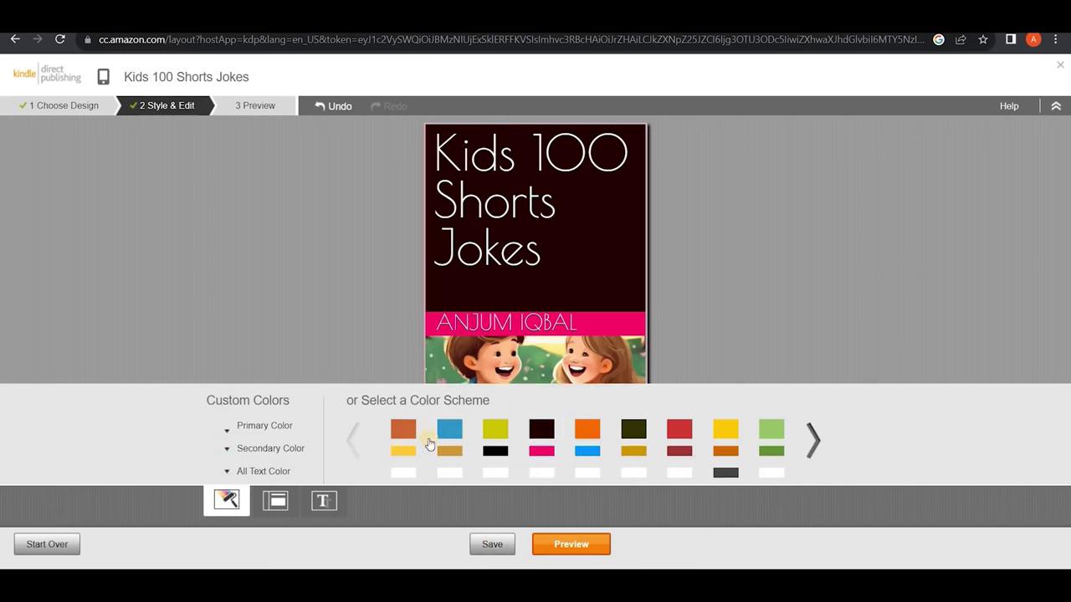
click(452, 416)
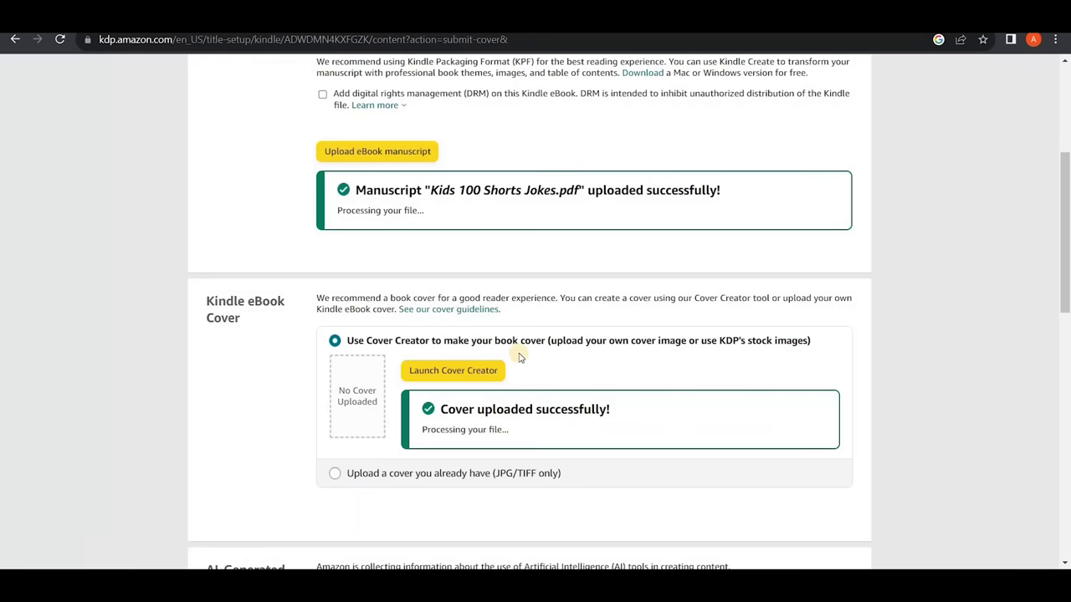
Step: Answer Yes to AI tool use, with Texts as "Some sections, with minimal or no editing" and Translations as "None"
scroll(513, 353, down, 4)
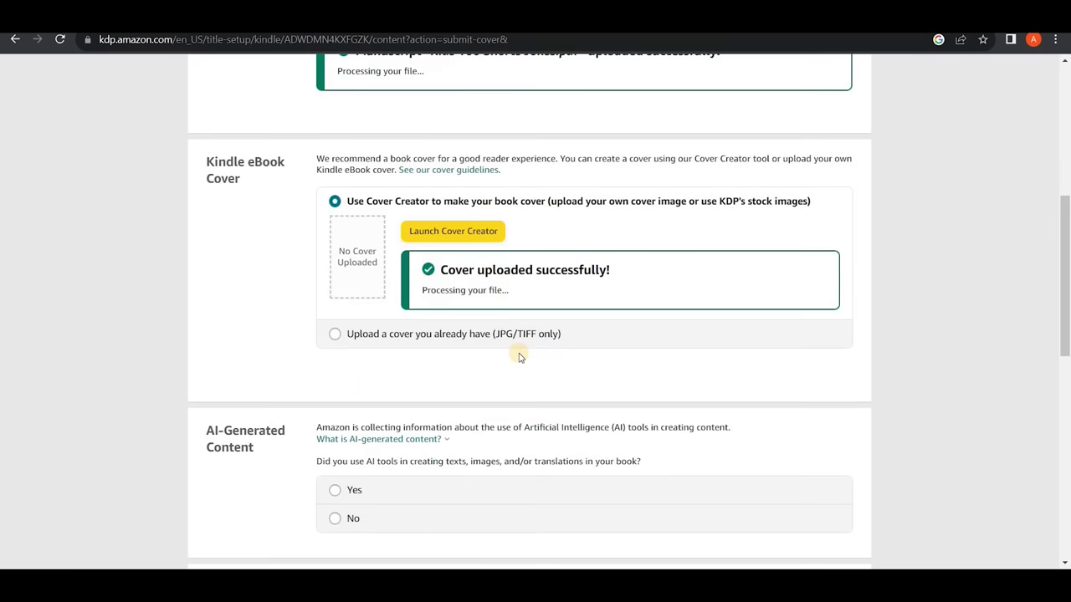
scroll(176, 178, down, 2)
scroll(171, 204, down, 1)
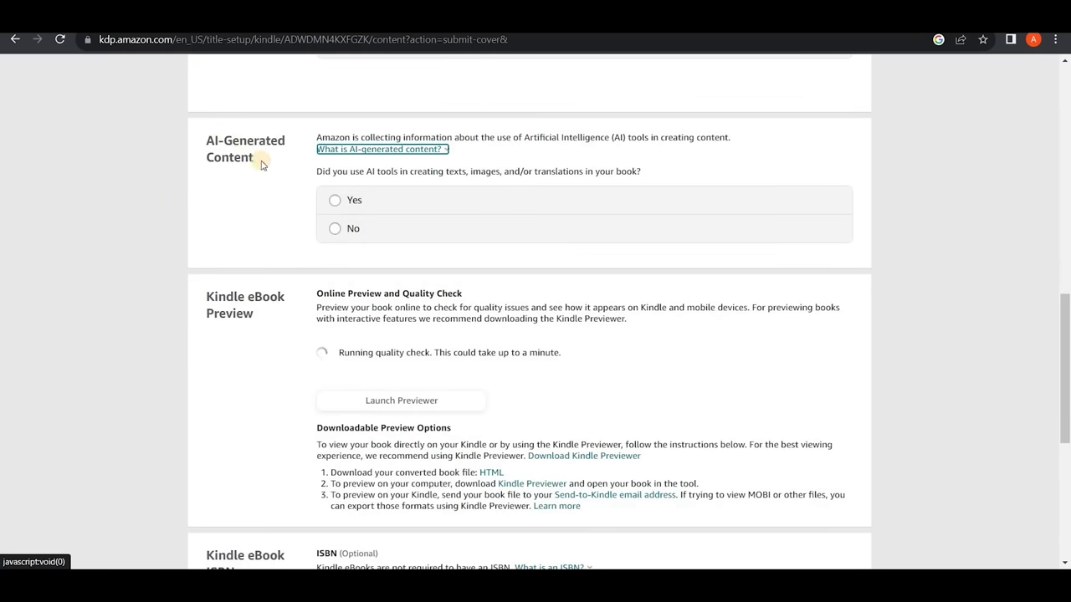
click(343, 201)
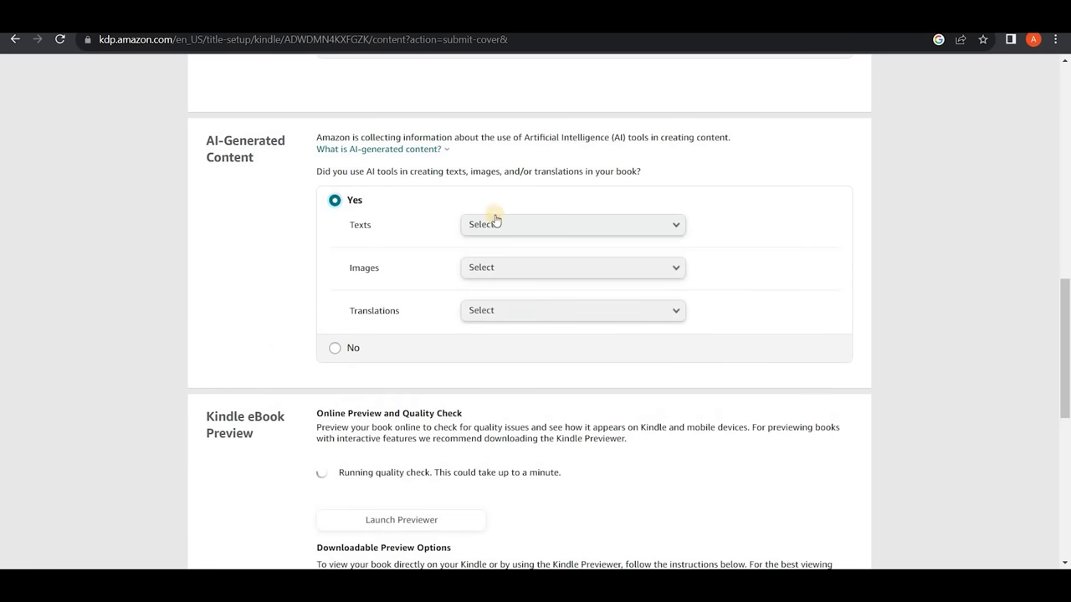
click(542, 231)
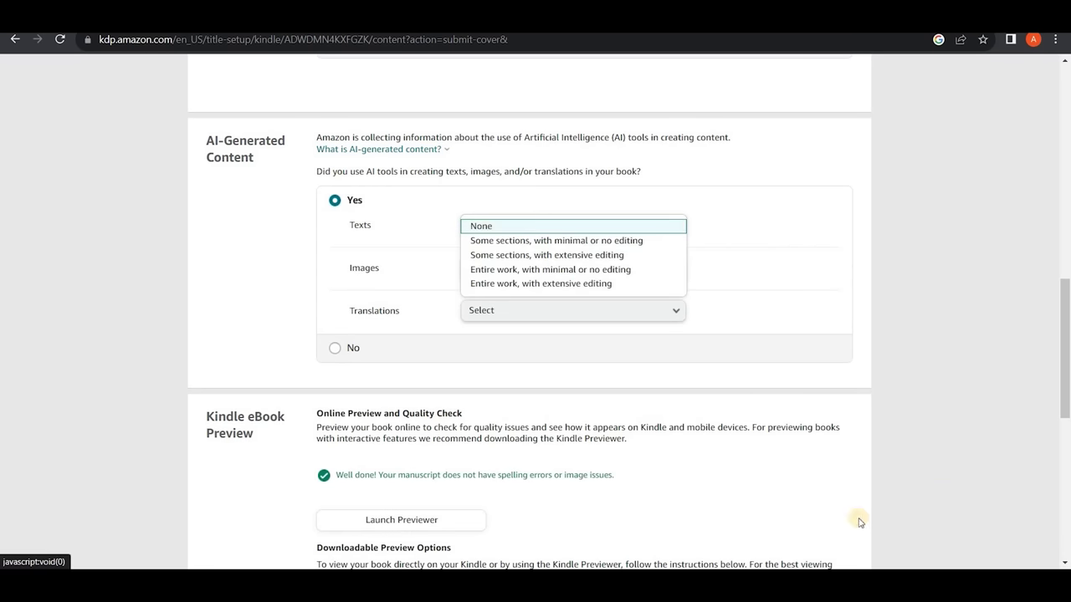
click(507, 240)
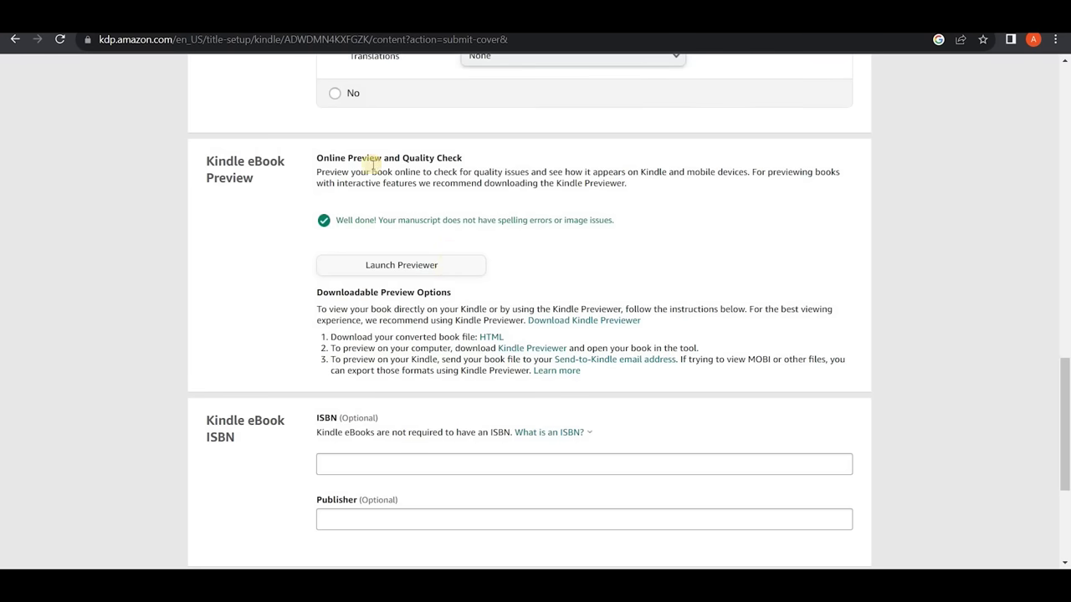
Step: Save the eBook content without an ISBN or publisher and select all territories (worldwide rights) for distribution
scroll(370, 160, down, 2)
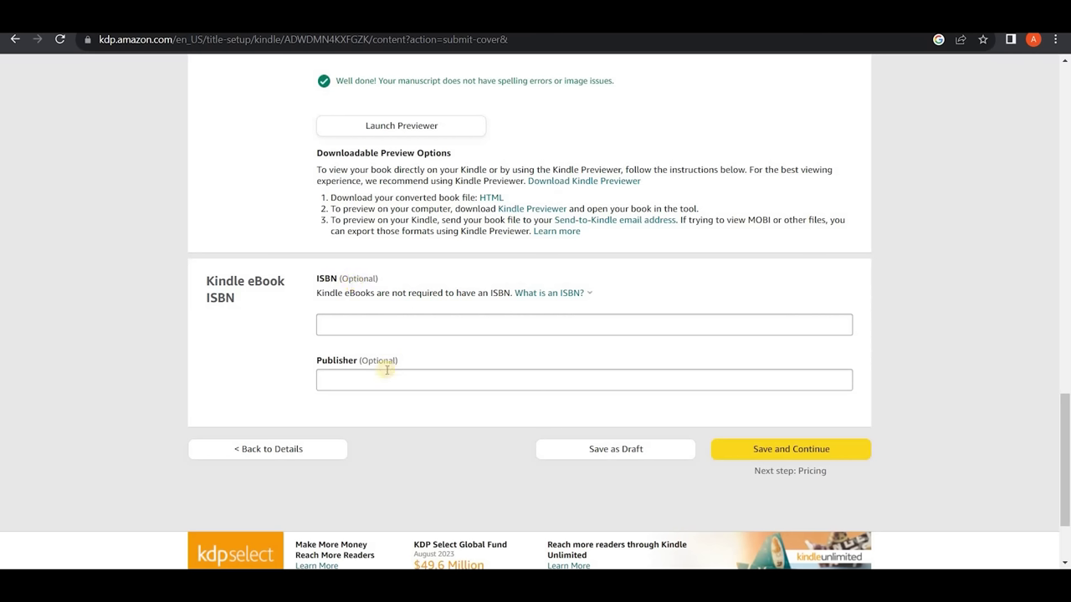
click(826, 450)
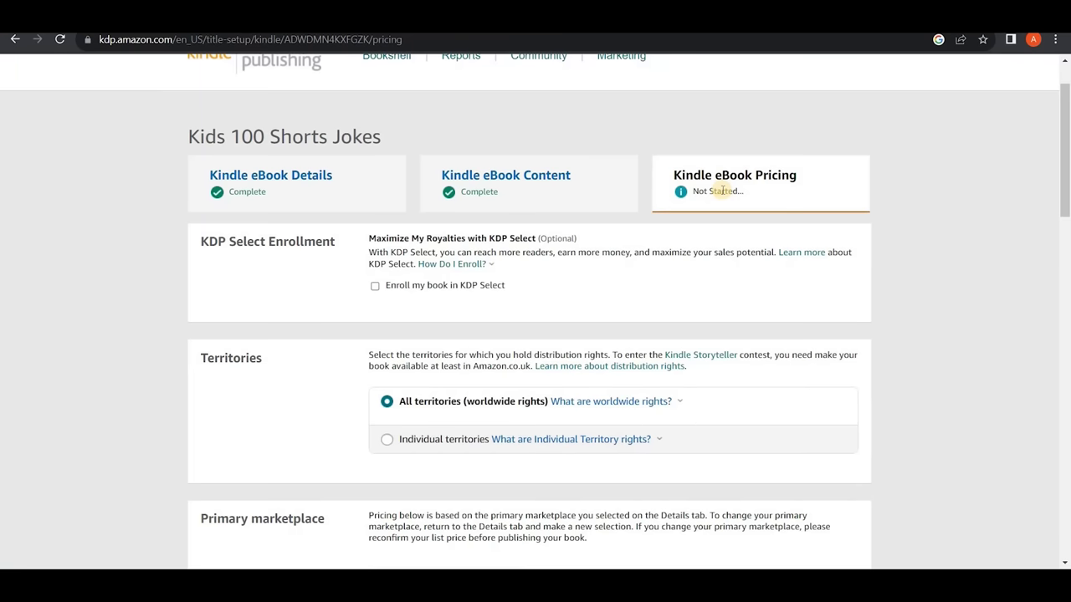
scroll(406, 341, down, 1)
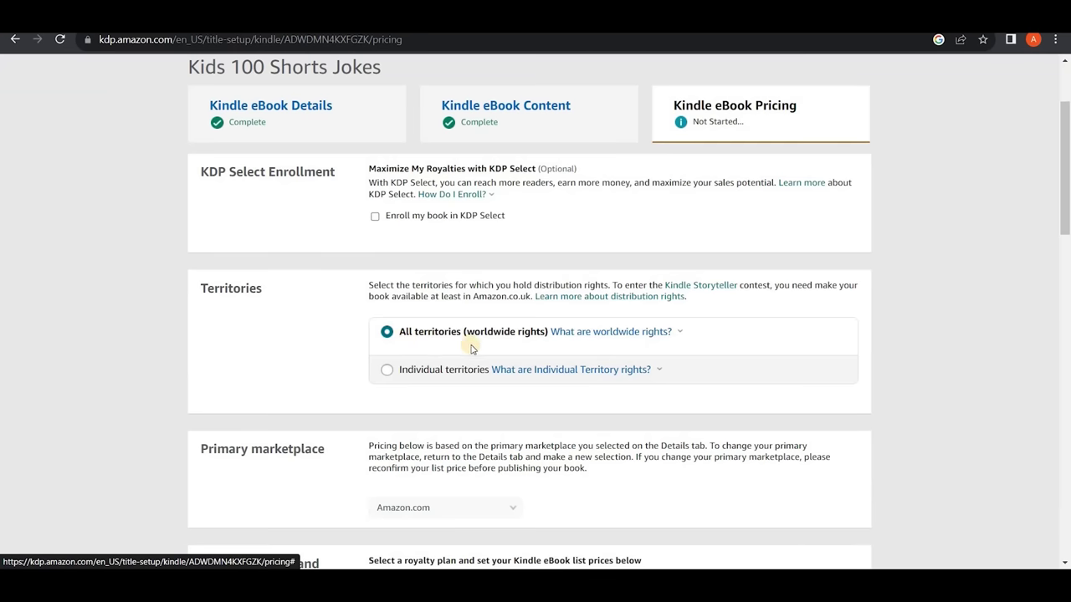
click(386, 335)
Step: Select the 35% royalty plan and set the Amazon.com list price to 1 USD
scroll(377, 380, down, 2)
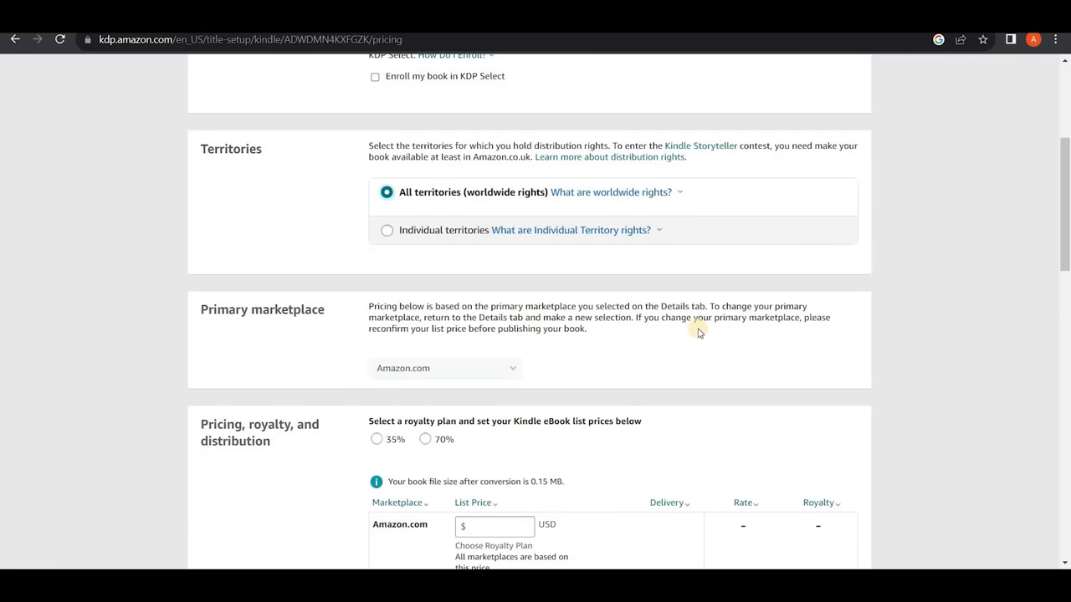
scroll(614, 306, down, 3)
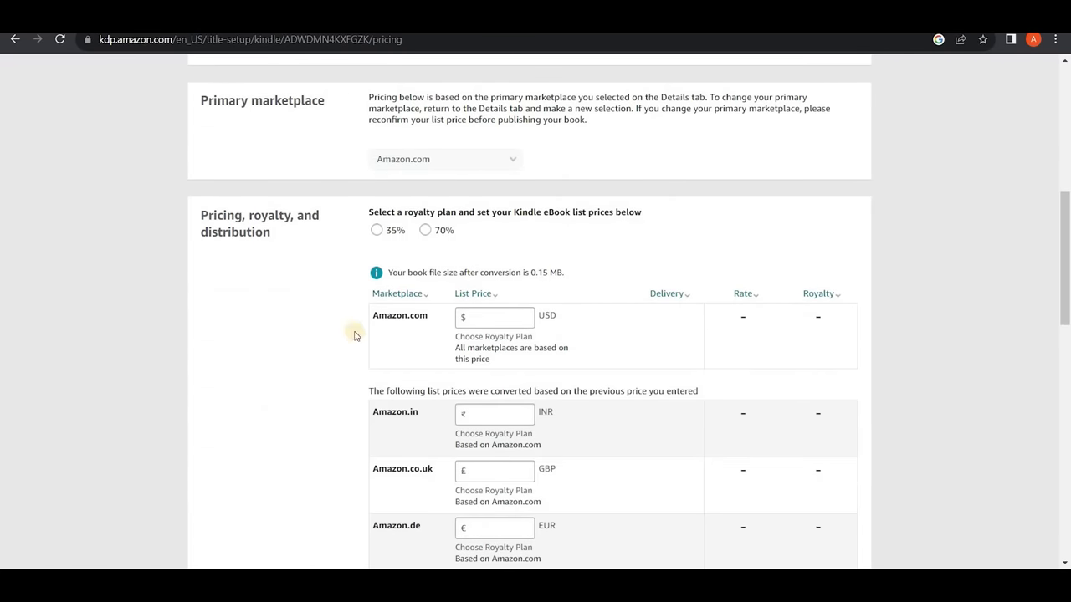
click(424, 230)
click(376, 231)
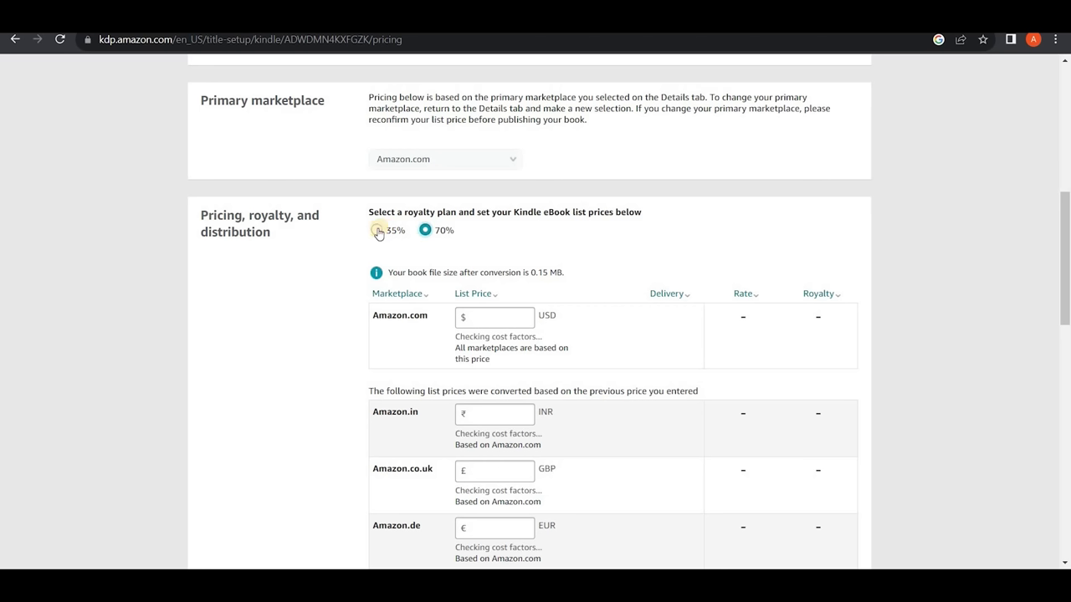
click(377, 232)
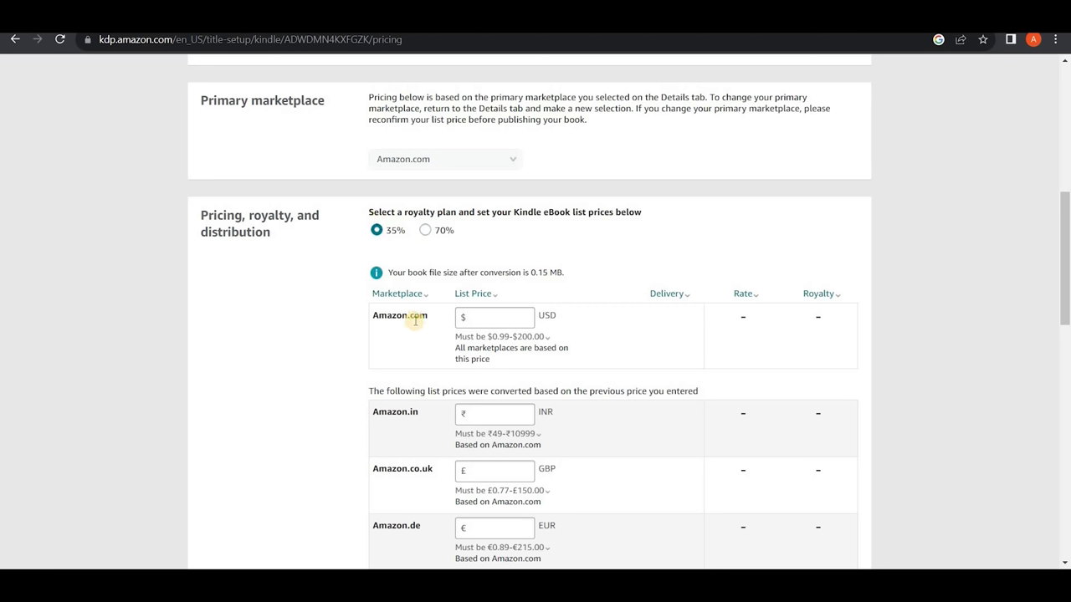
click(502, 317)
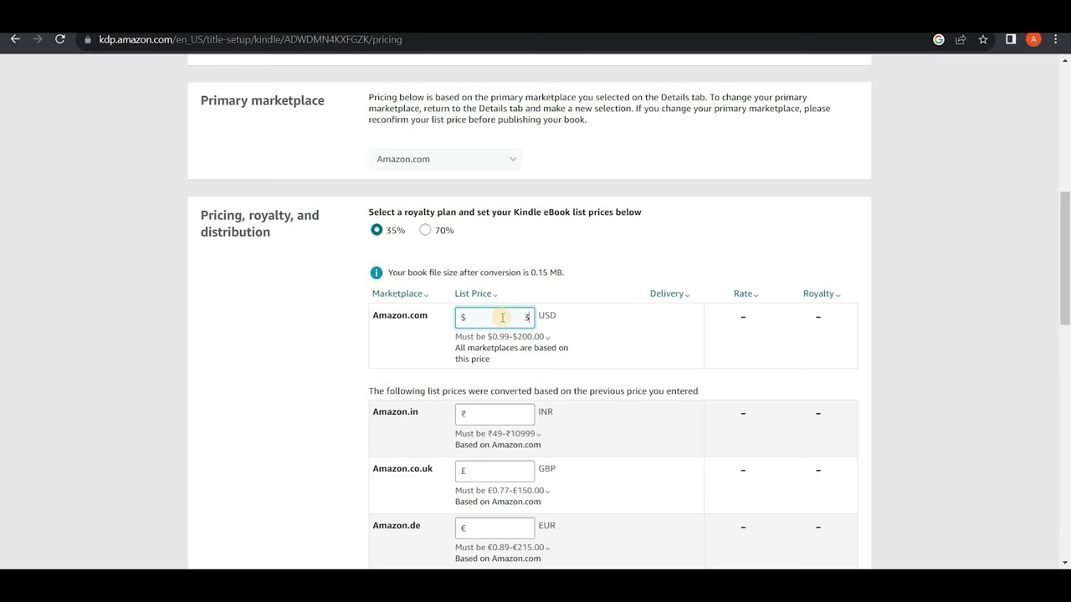
key(BackSpace)
text(1)
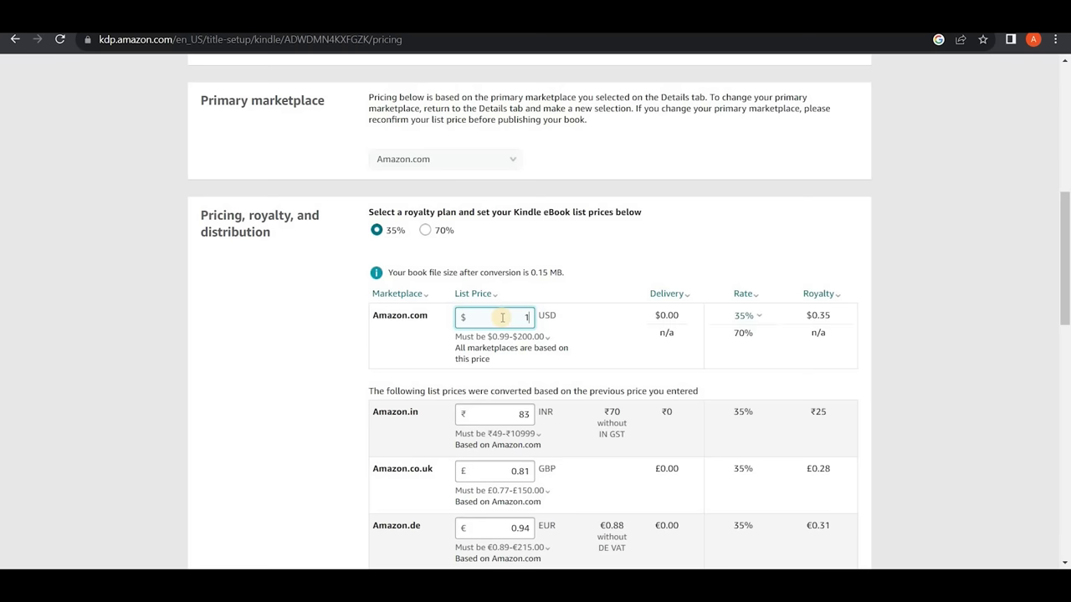
Step: Check the converted list prices for the other Amazon marketplaces and publish the Kindle eBook
scroll(502, 318, down, 3)
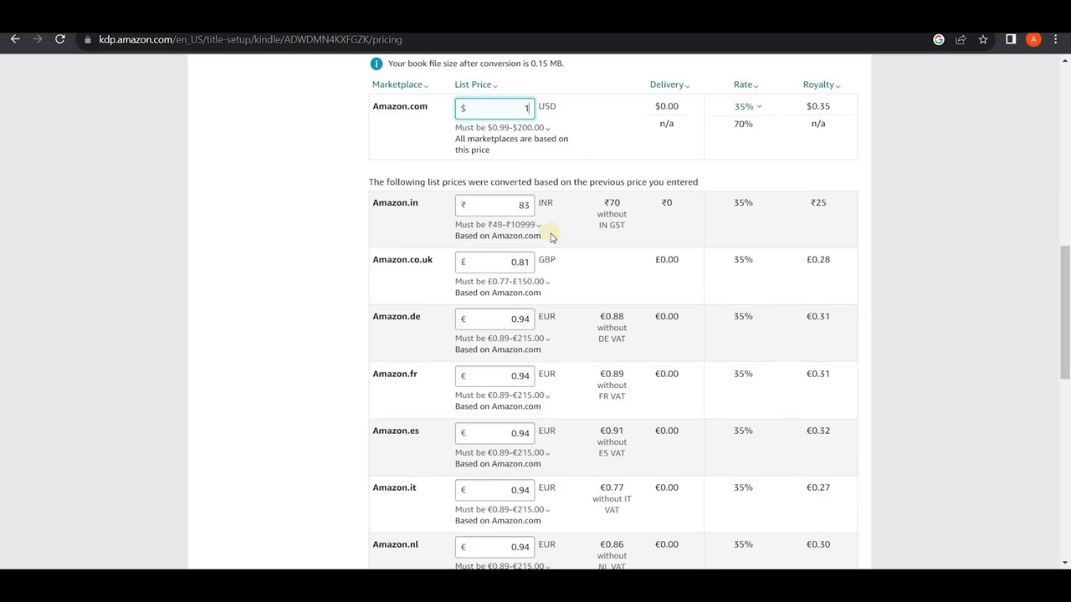
click(509, 184)
scroll(527, 170, down, 1)
scroll(521, 198, up, 1)
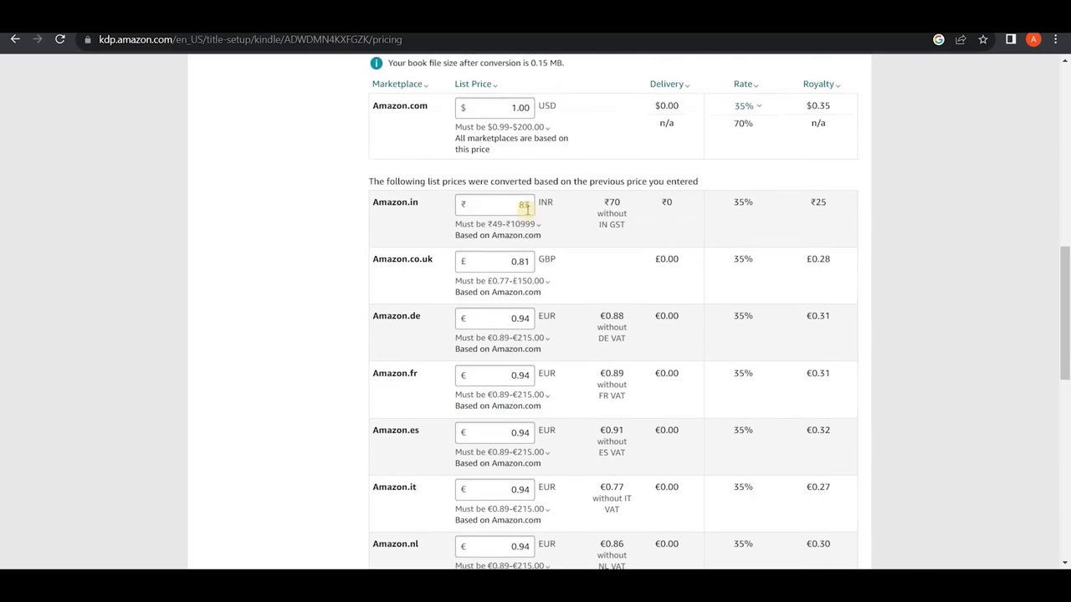
click(523, 281)
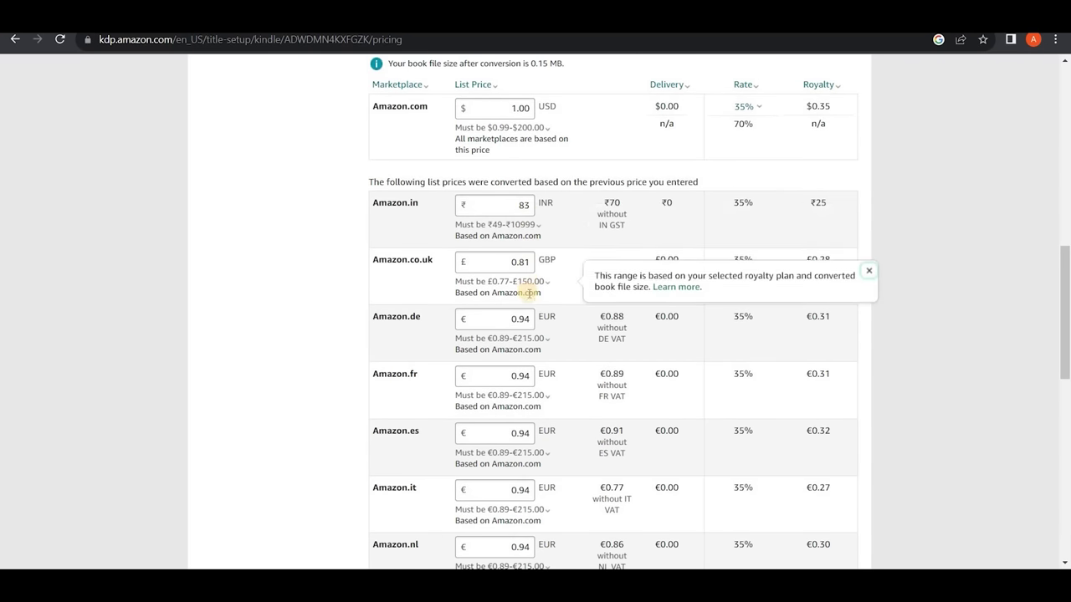
scroll(527, 289, down, 1)
scroll(529, 289, down, 8)
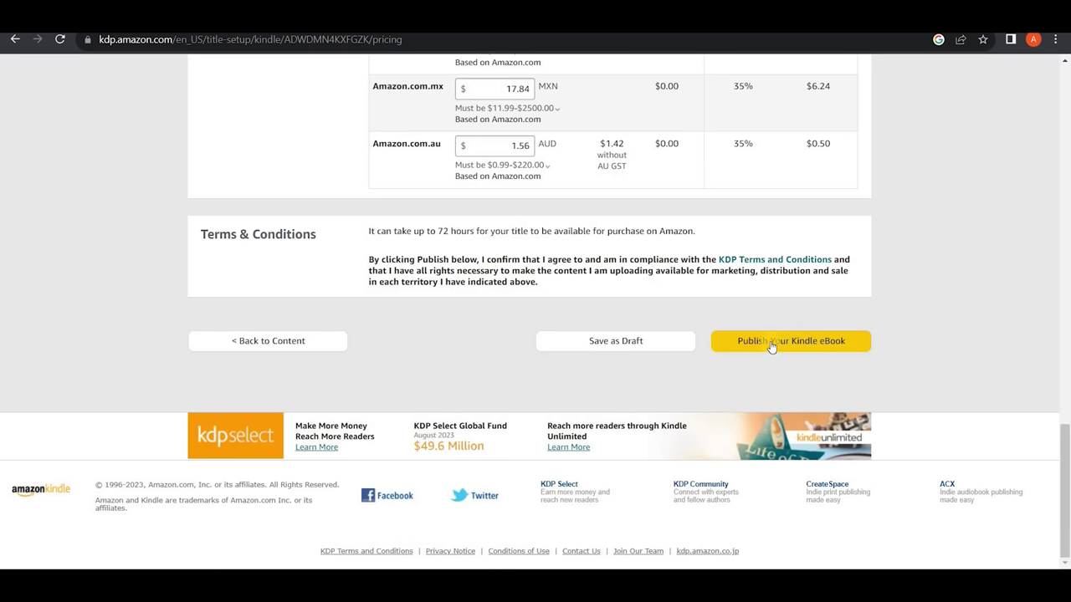
click(770, 342)
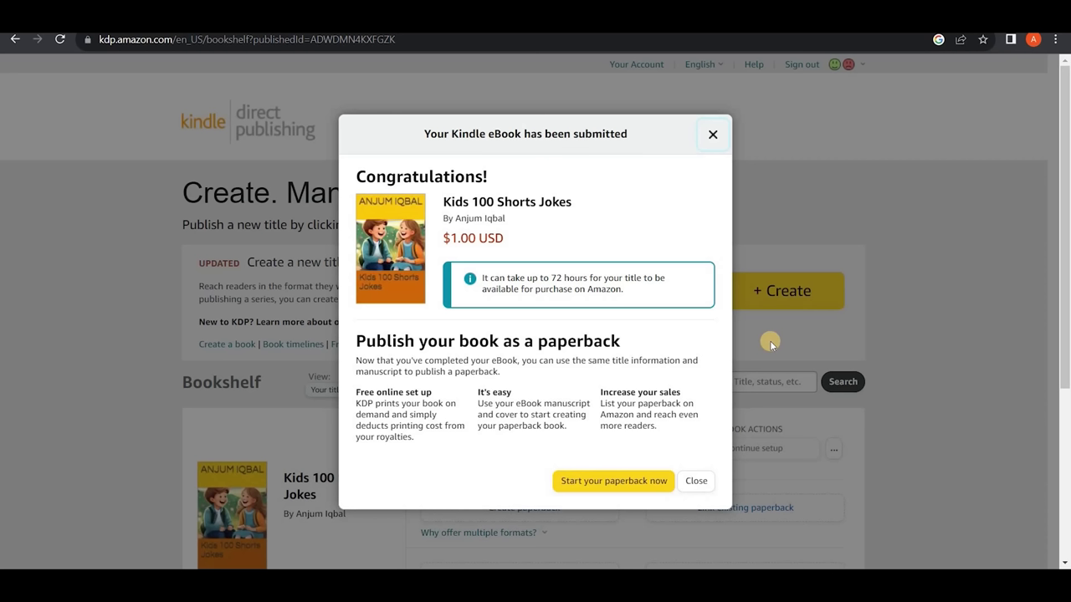
Step: Read and dismiss the submission notice, and view the explanation of the eBook's publishing status on the Bookshelf
drag(592, 278, 548, 278)
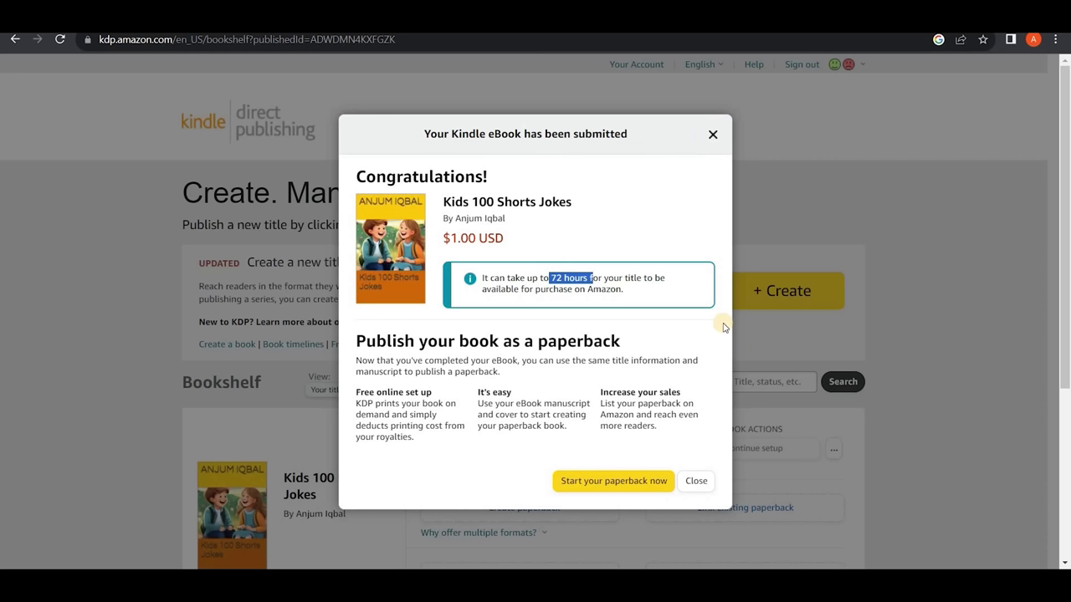
key(Escape)
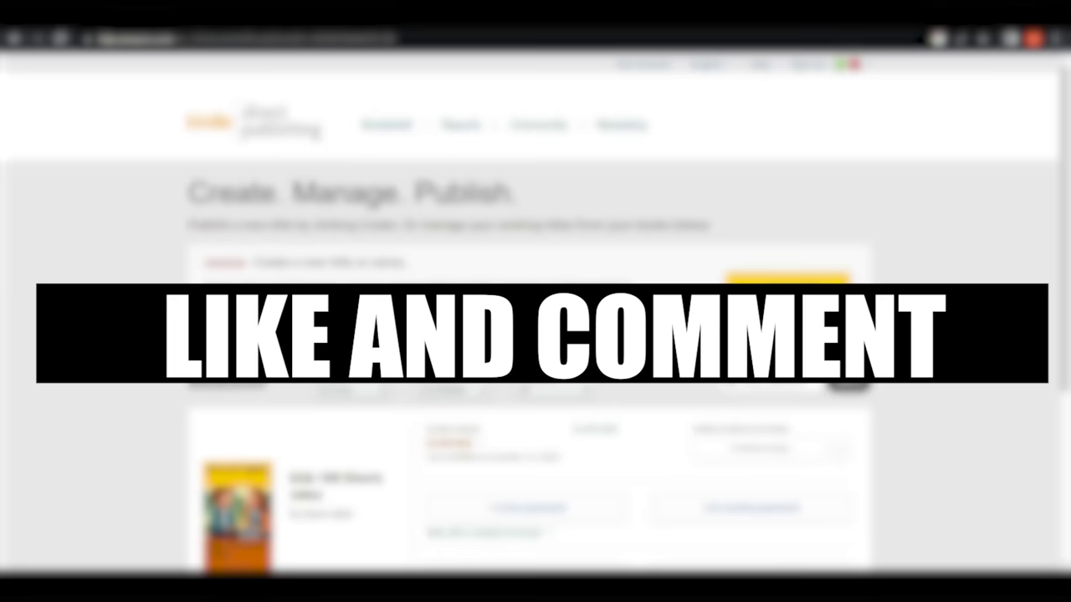
scroll(535, 335, down, 2)
click(444, 306)
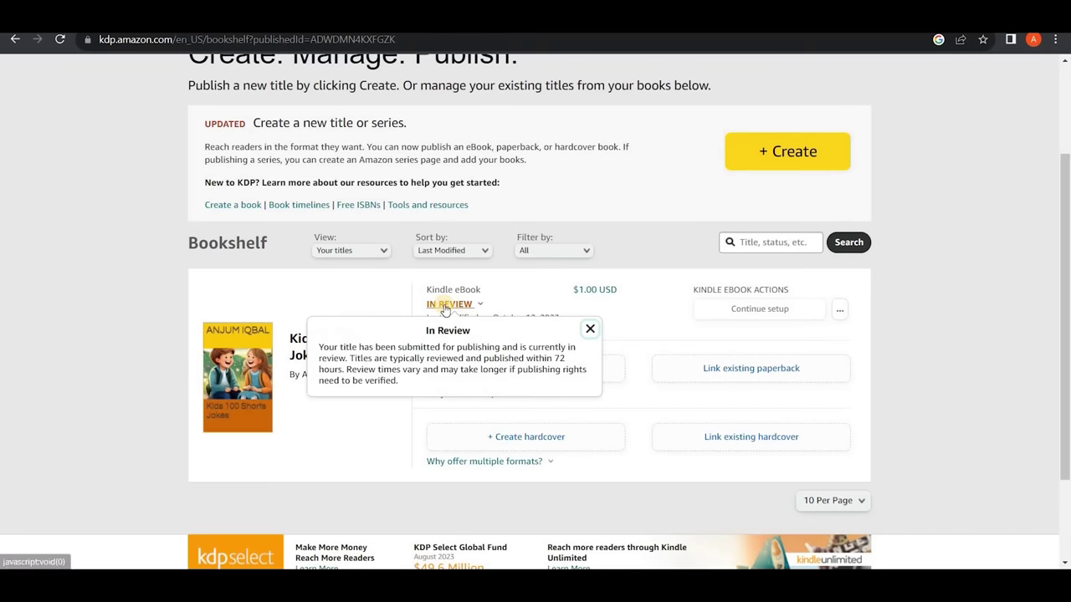
click(302, 281)
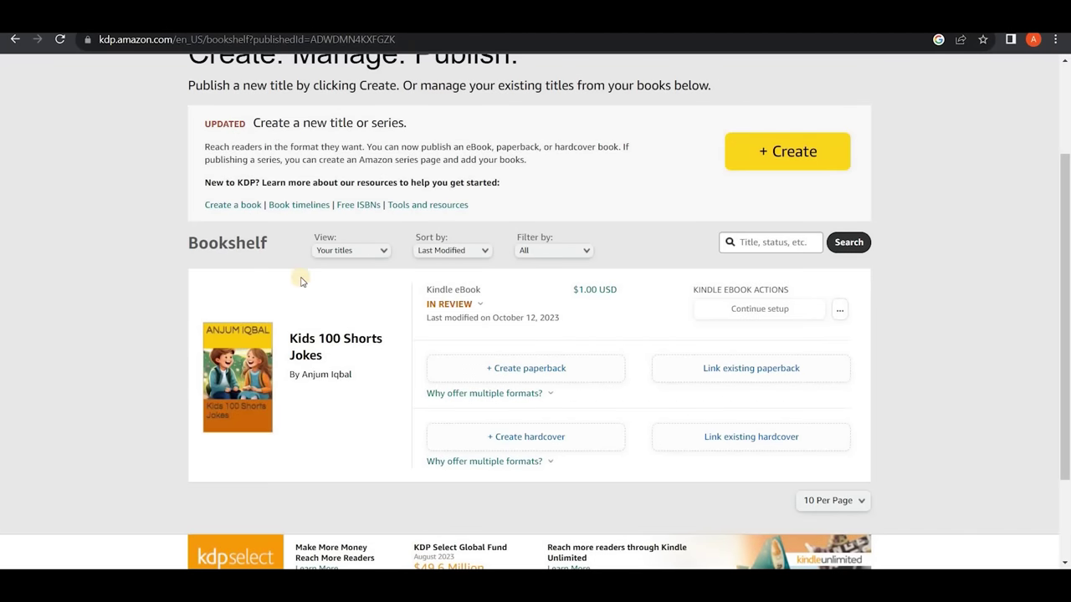